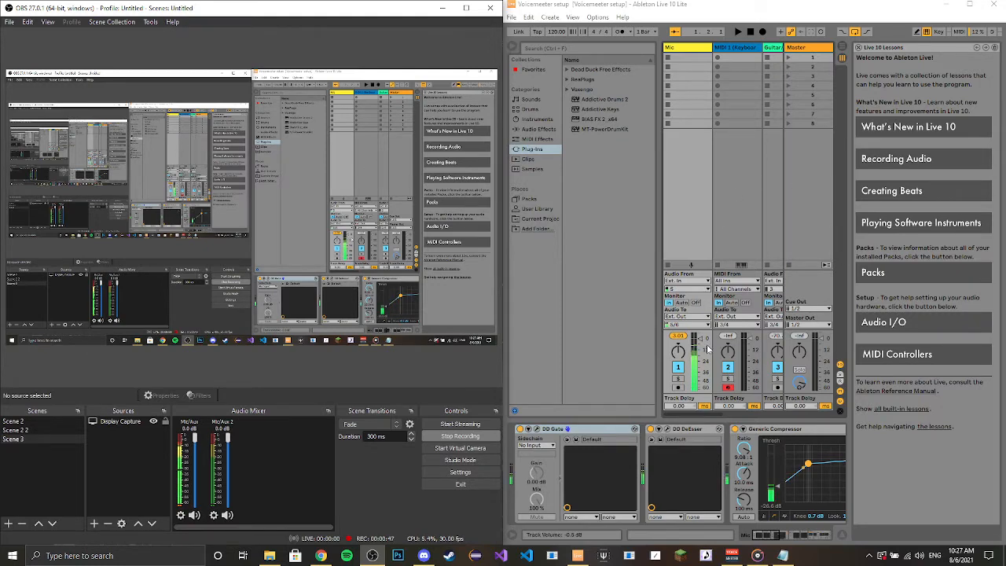
View the Voicemeeter Potato mixer without its system settings alongside the Ableton Live set, and check the Windows playback device
click(731, 556)
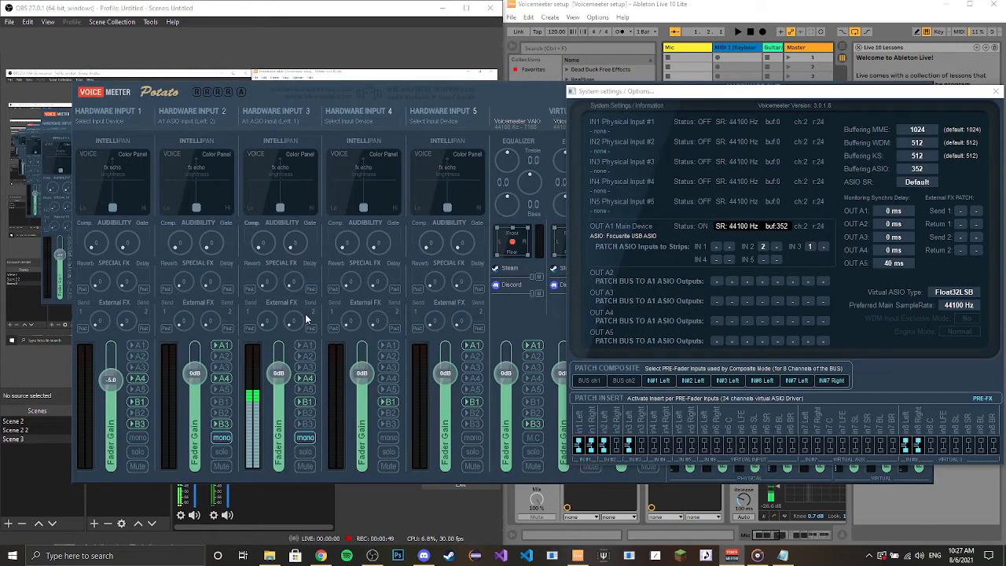
click(995, 91)
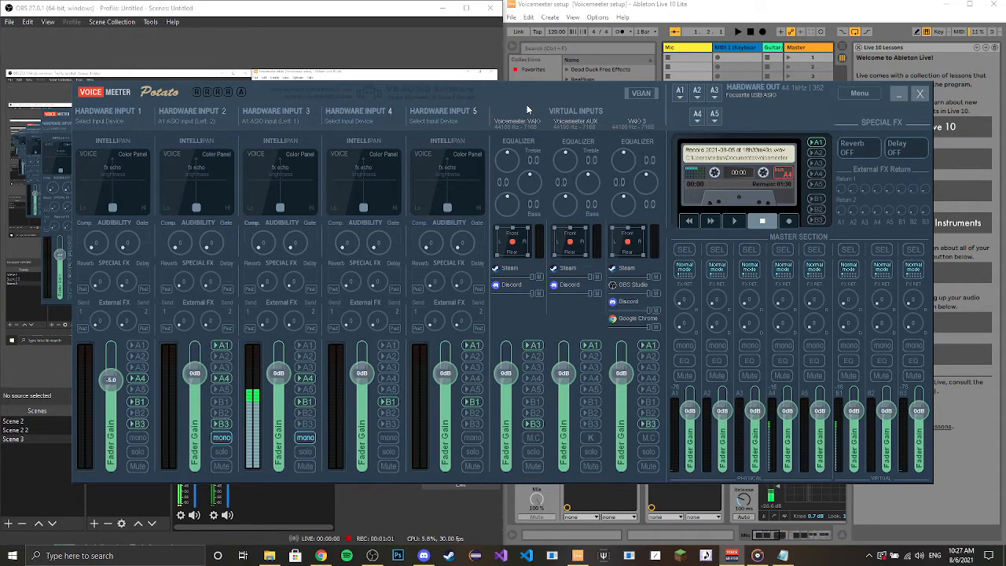
click(582, 8)
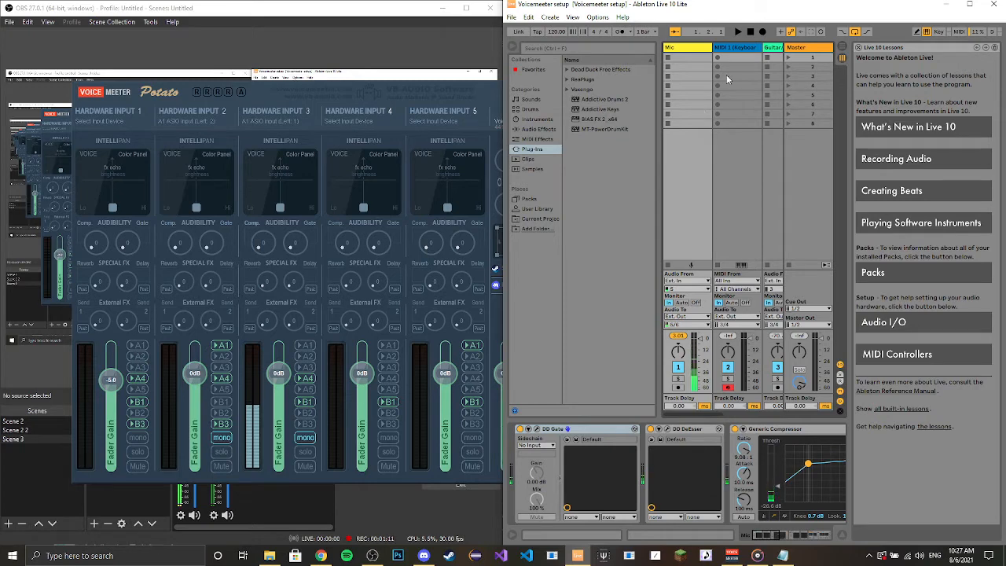
click(291, 84)
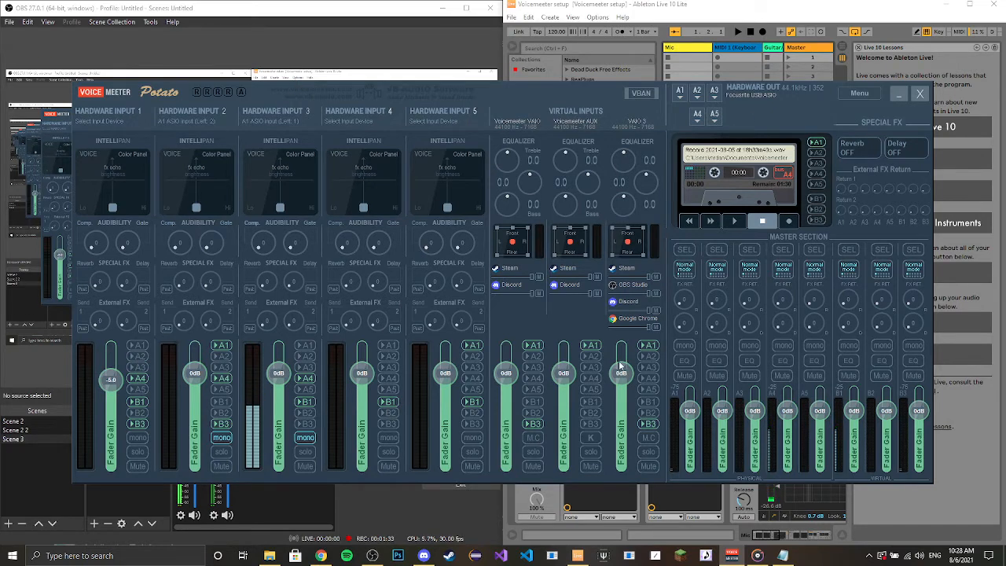
click(919, 555)
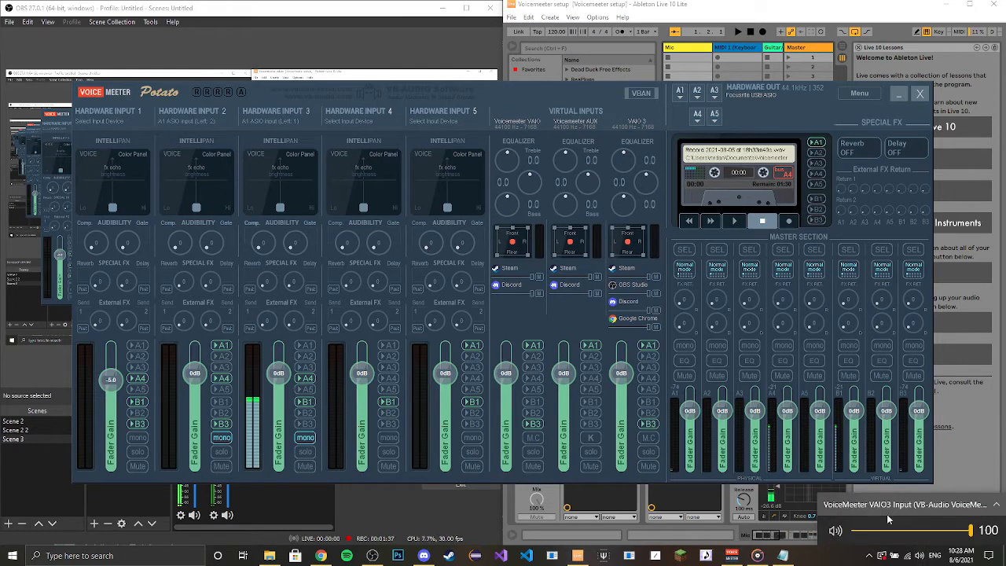
click(616, 131)
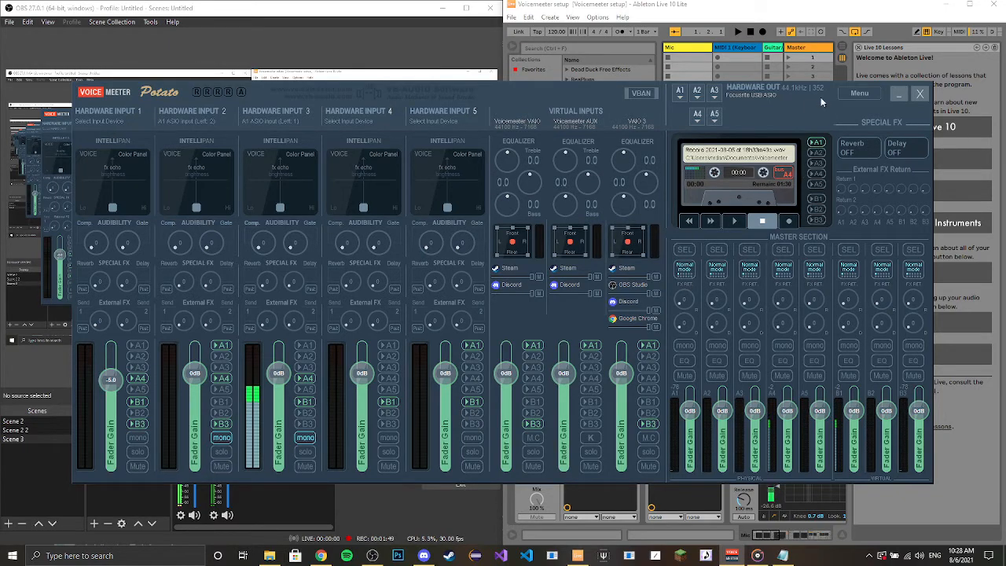
Open Voicemeeter's System Settings / Options and look over the device choices for Hardware Input 1 without selecting one
click(859, 93)
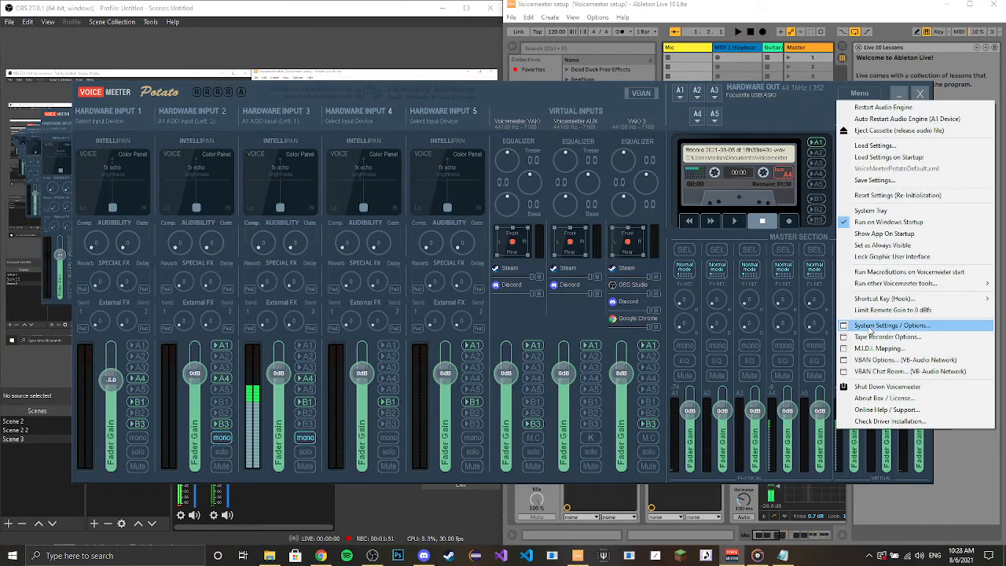
click(875, 322)
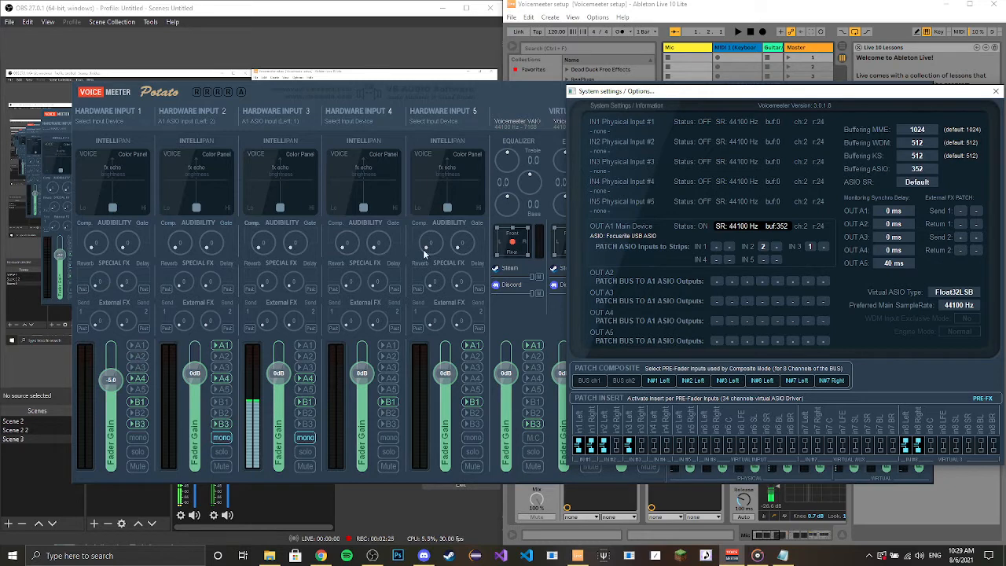
click(101, 111)
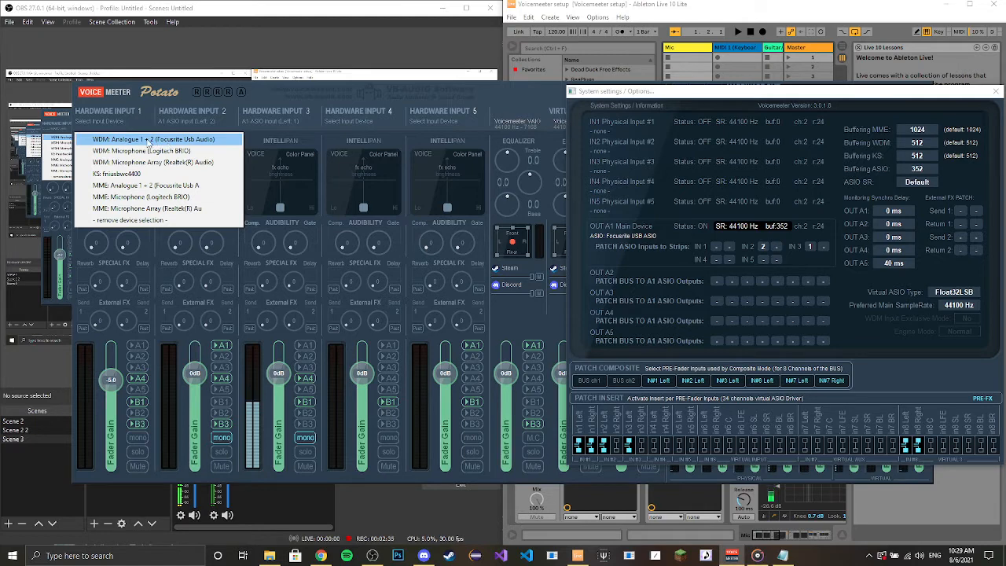
click(121, 114)
click(122, 114)
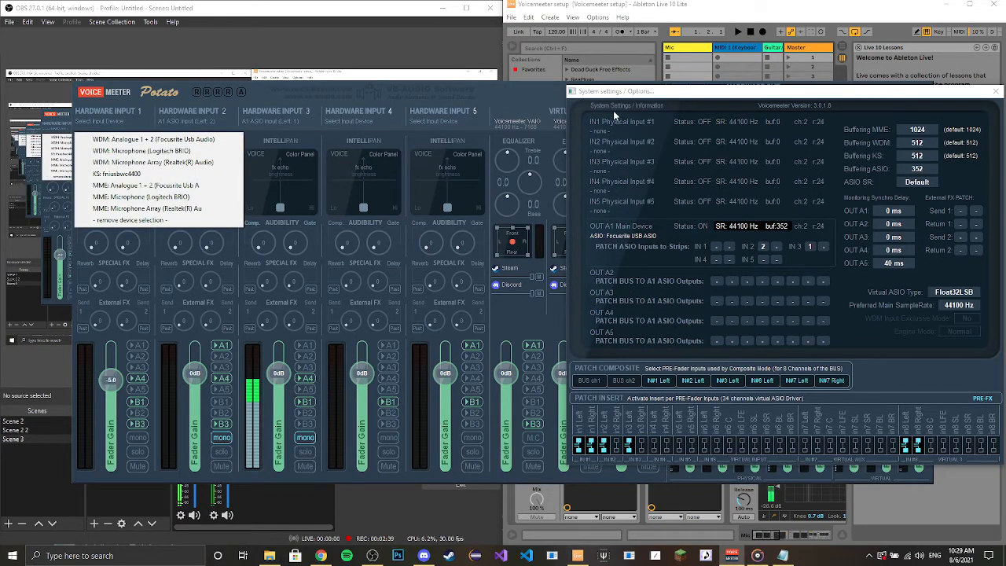
click(596, 95)
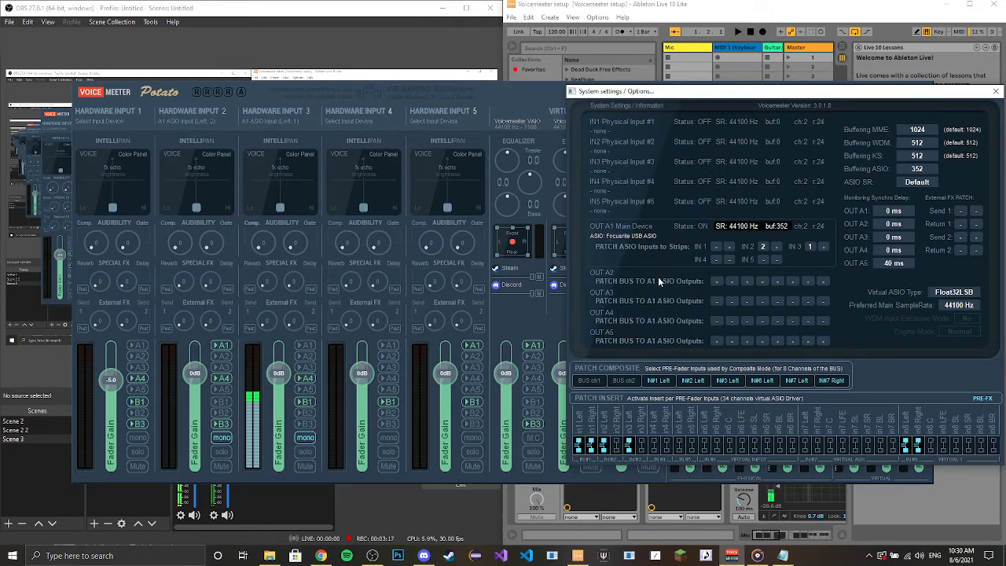
Try patching ASIO input 2 to the second channel of strip IN 2, and clear that assignment
drag(644, 94, 669, 93)
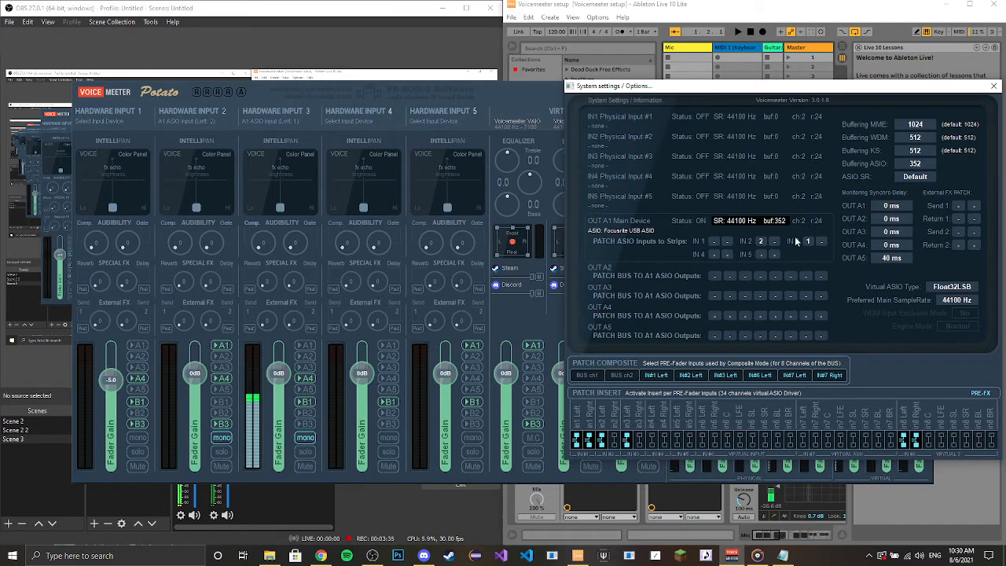
scroll(774, 243, up, 2)
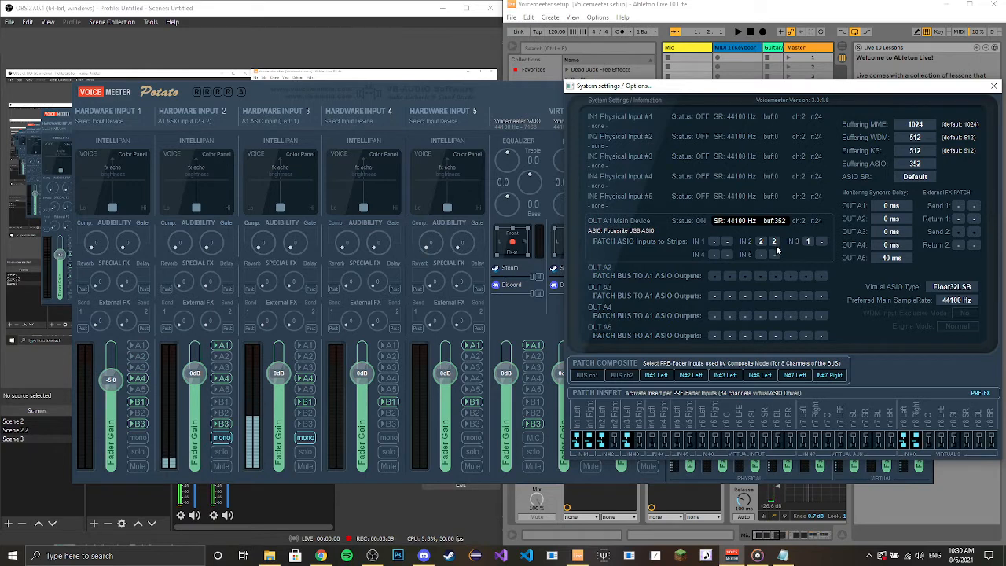
scroll(775, 246, down, 2)
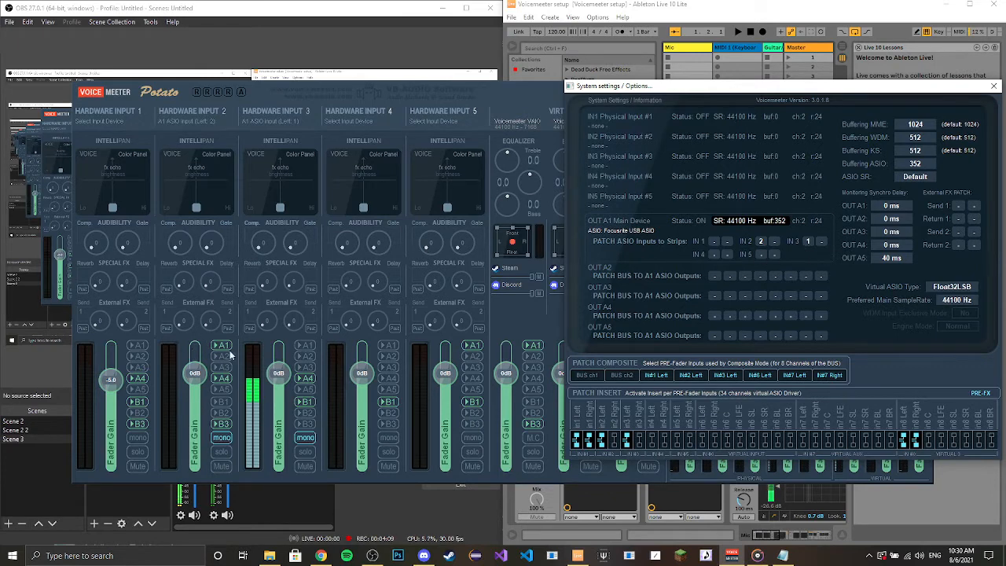
Turn off B1 routing on Hardware Inputs 1 and 2, enable the in2 Right and in3 Right patch inserts, and close the system settings
click(226, 403)
click(640, 438)
click(140, 402)
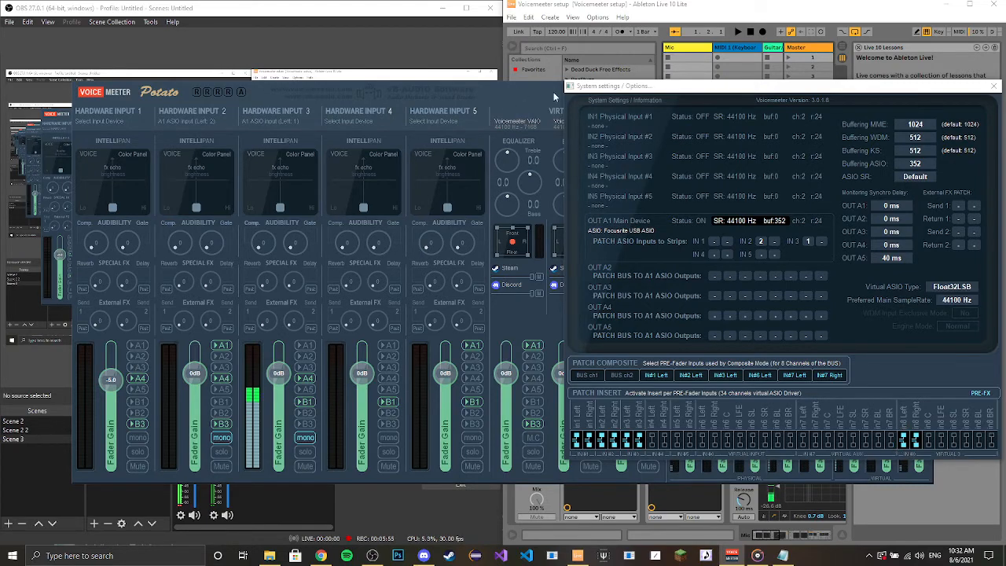
drag(631, 87, 81, 105)
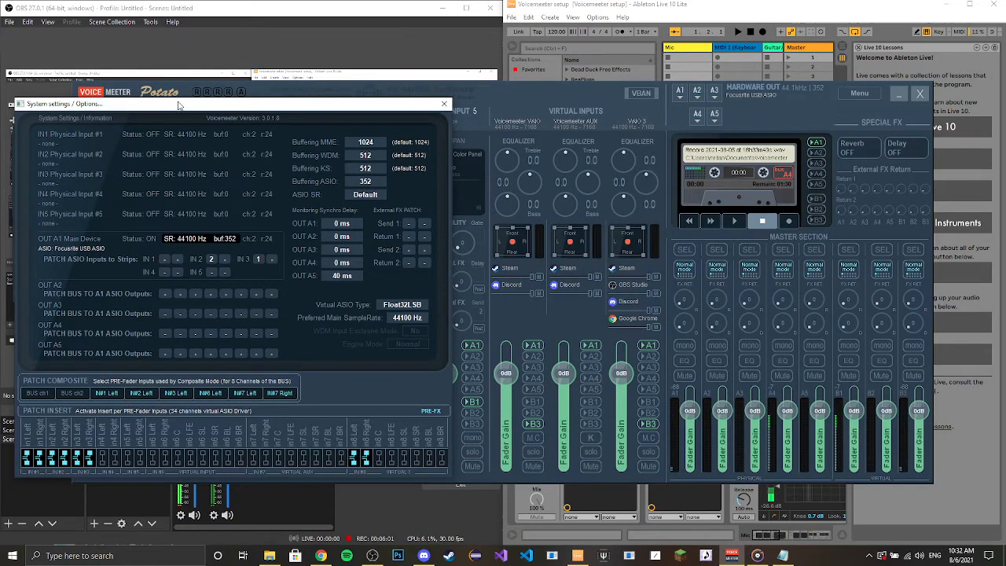
drag(179, 105, 718, 118)
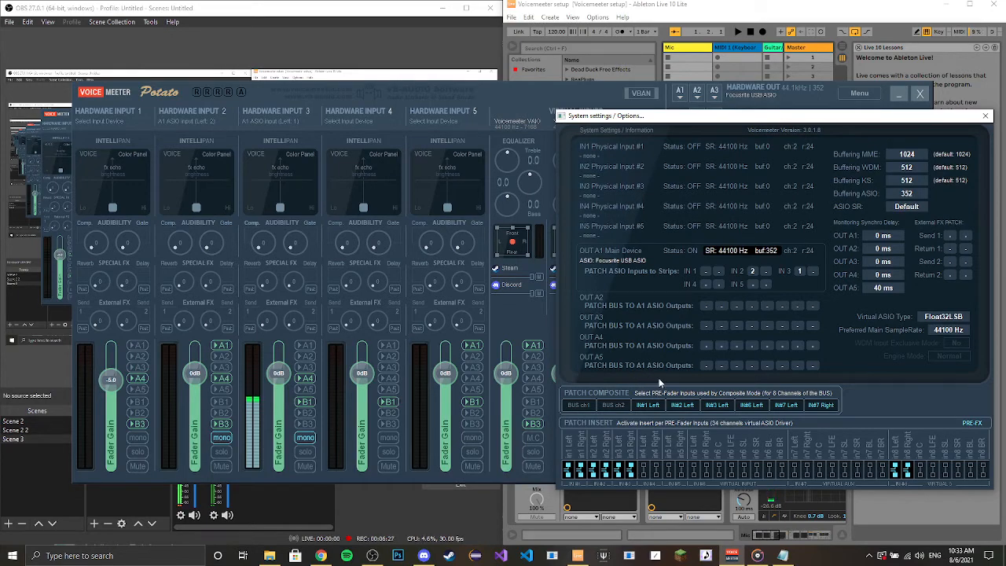
click(985, 116)
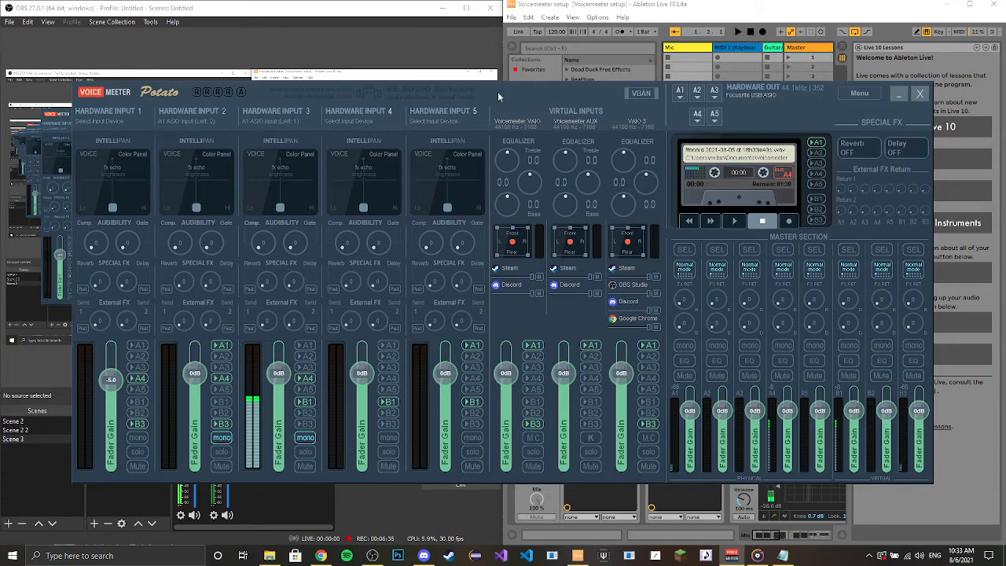
Switch to Ableton Live, open its preferences, and look through the settings pages, ending on the Audio page
click(642, 9)
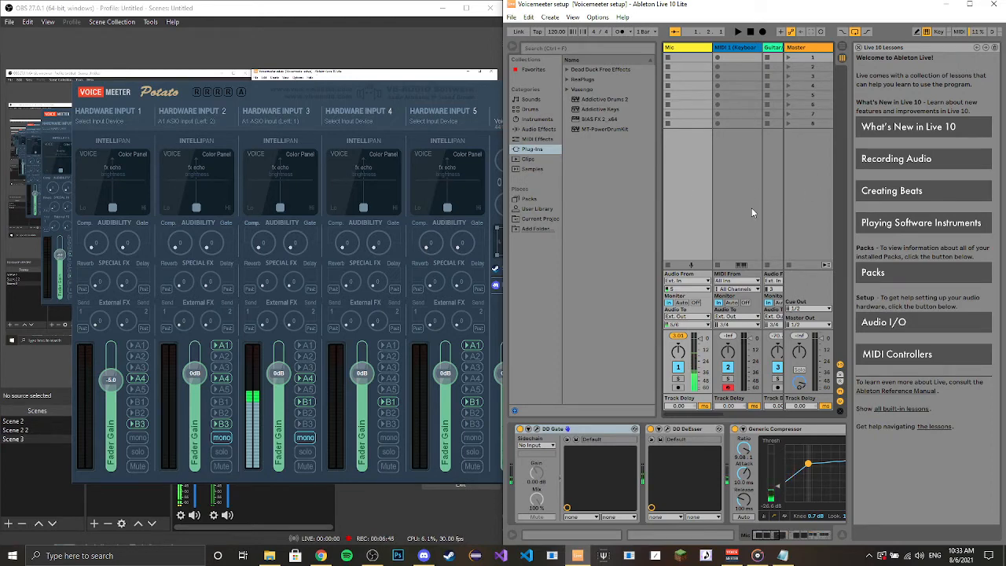
key(ctrl+comma)
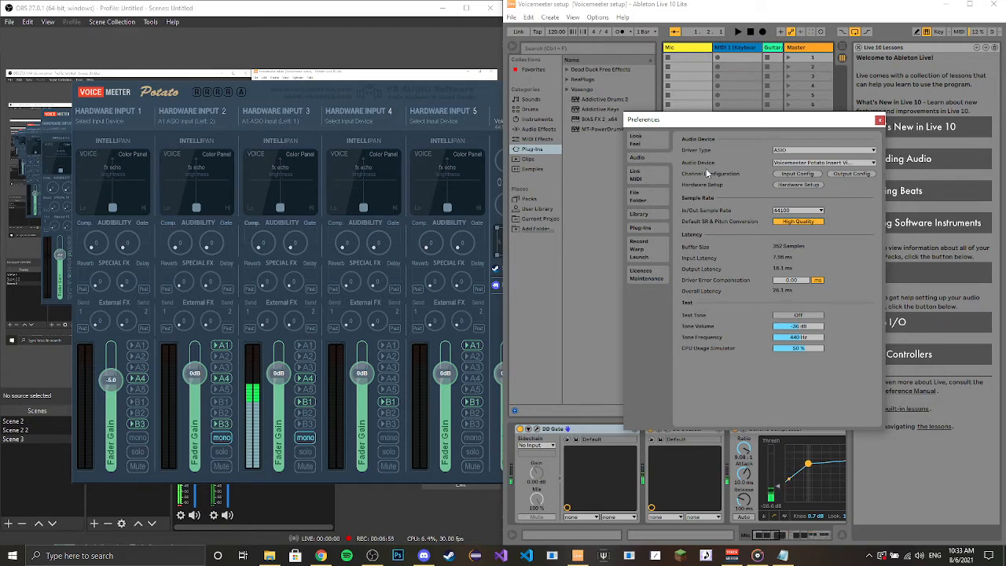
click(634, 146)
click(637, 156)
click(642, 176)
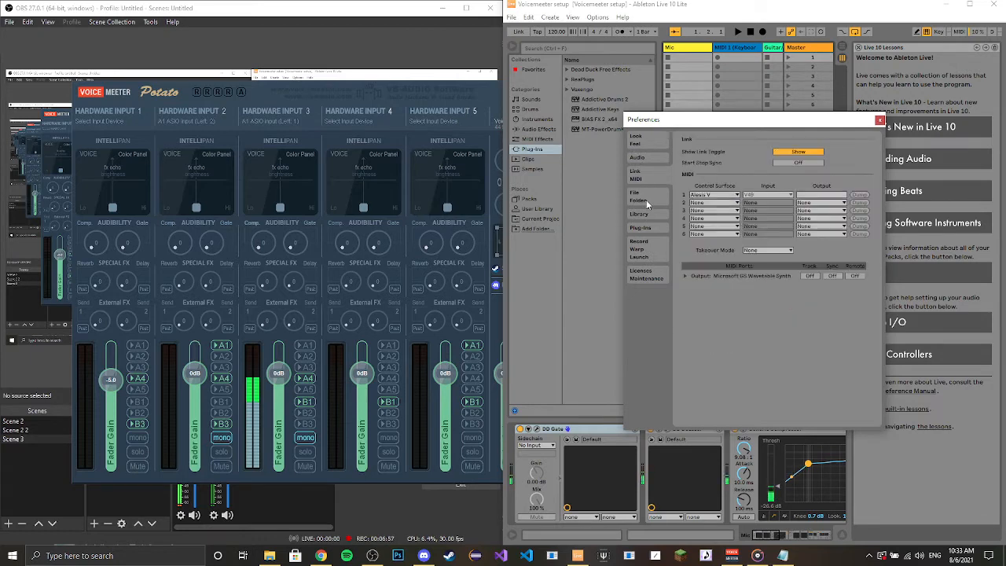
click(646, 200)
click(645, 216)
click(653, 229)
click(652, 250)
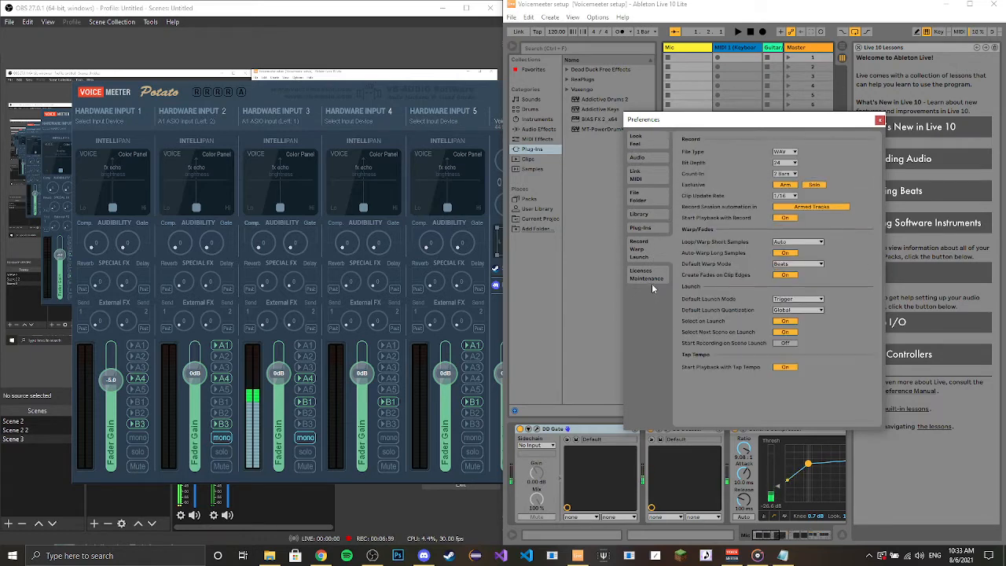
click(651, 284)
click(641, 159)
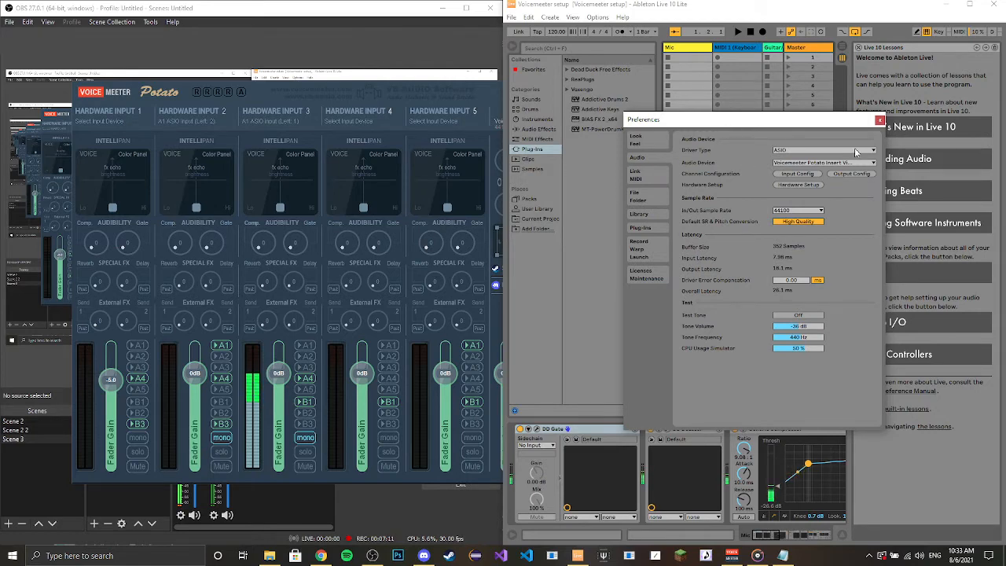
Set the audio driver type to ASIO and check the available audio devices, keeping the Voicemeeter Potato Insert device
click(784, 150)
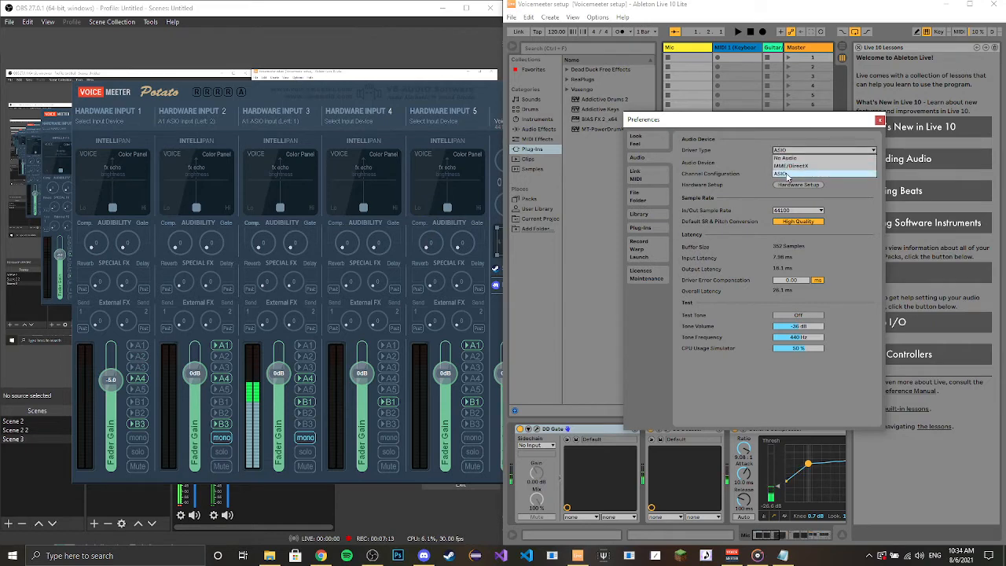
click(781, 174)
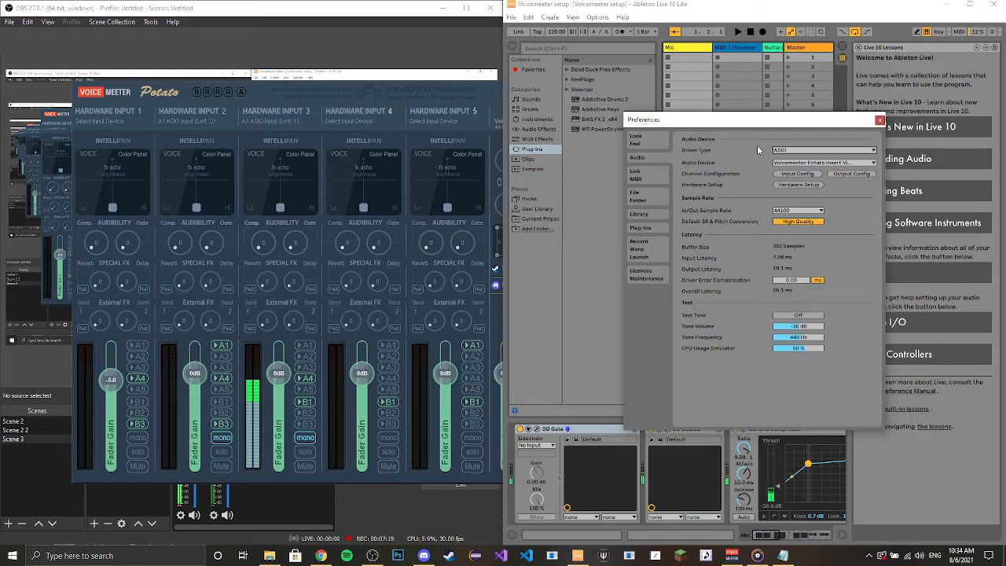
click(809, 164)
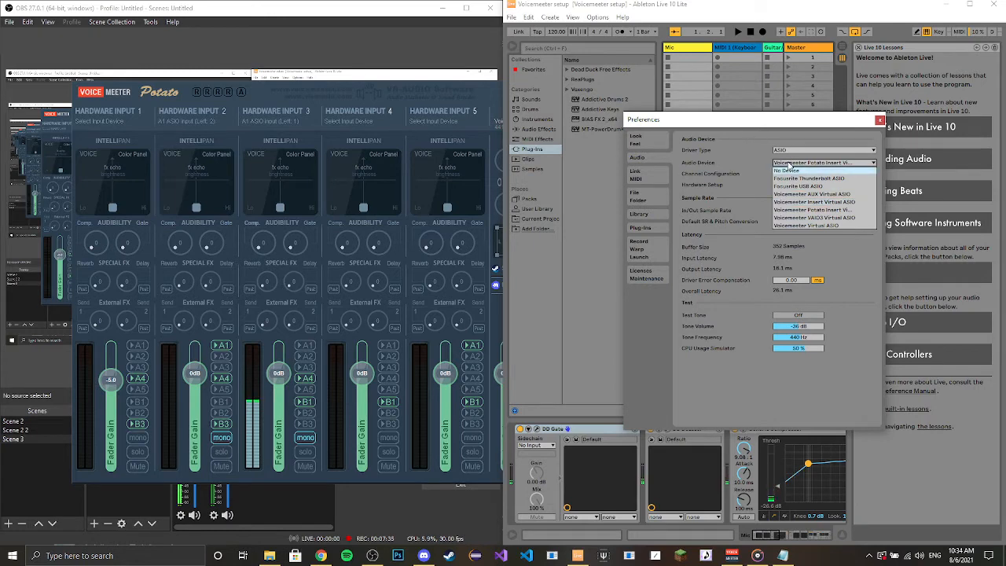
click(790, 163)
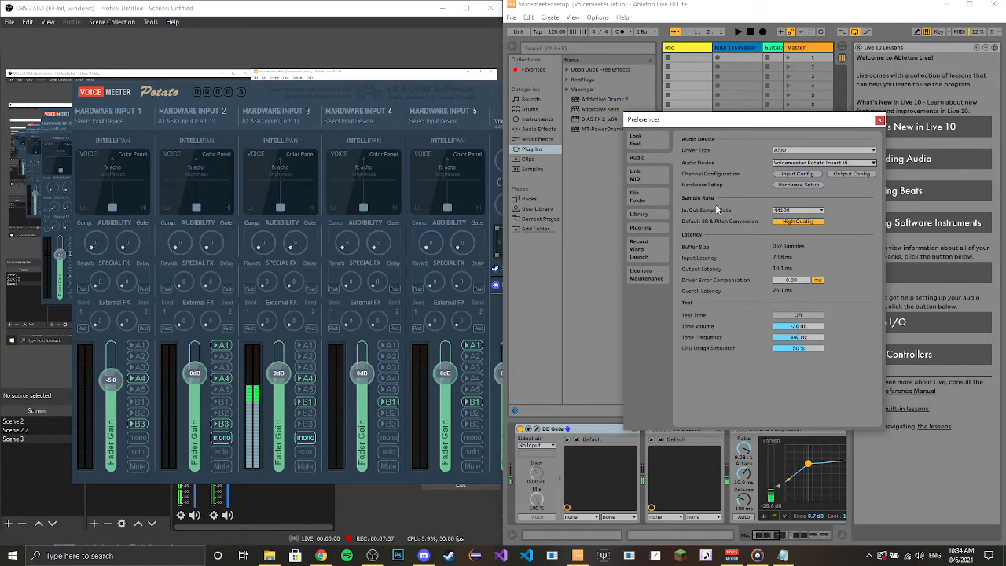
Review the enabled mono and stereo pairs in the input and output configurations, accept both, and close the preferences
click(794, 173)
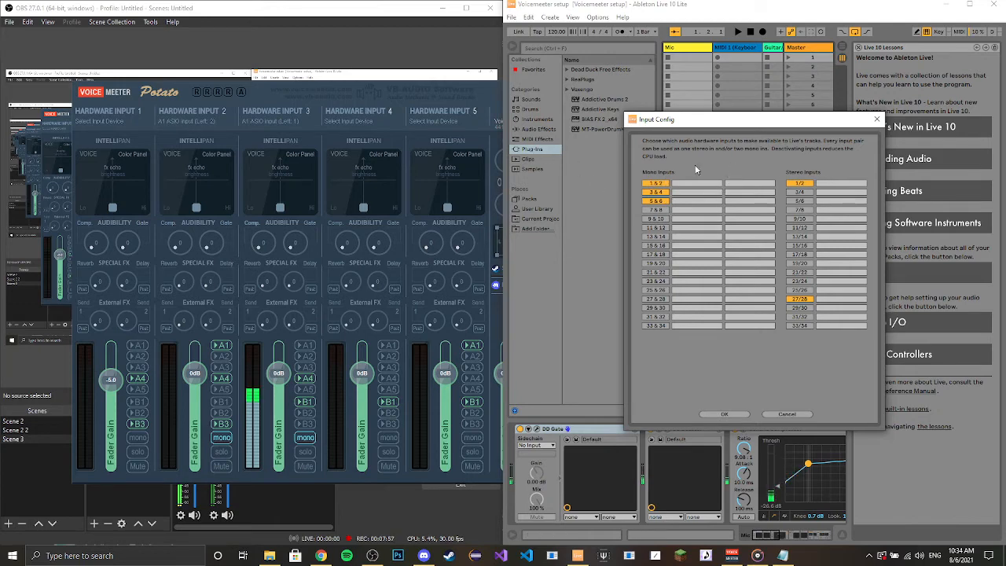
click(796, 300)
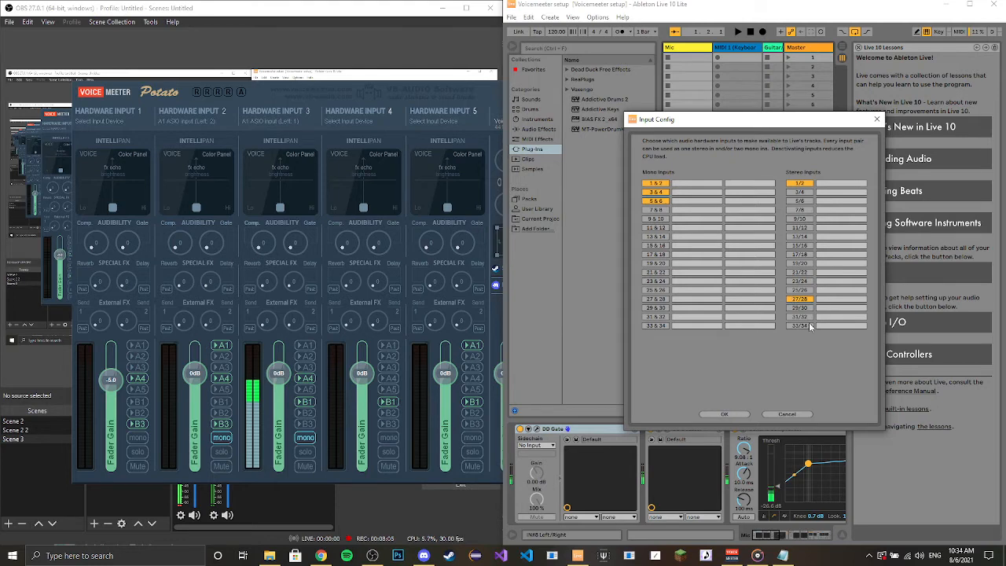
click(724, 416)
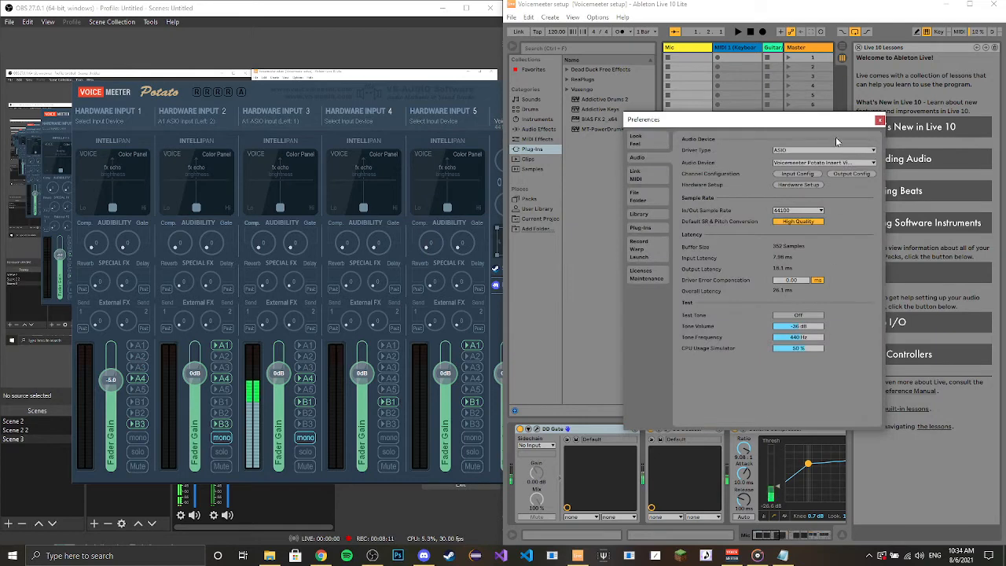
click(854, 173)
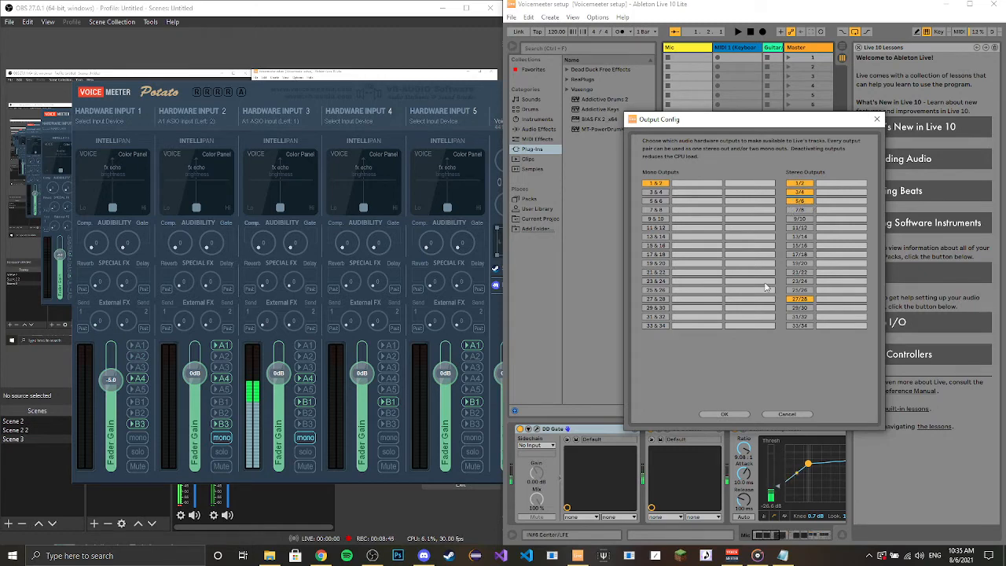
click(726, 415)
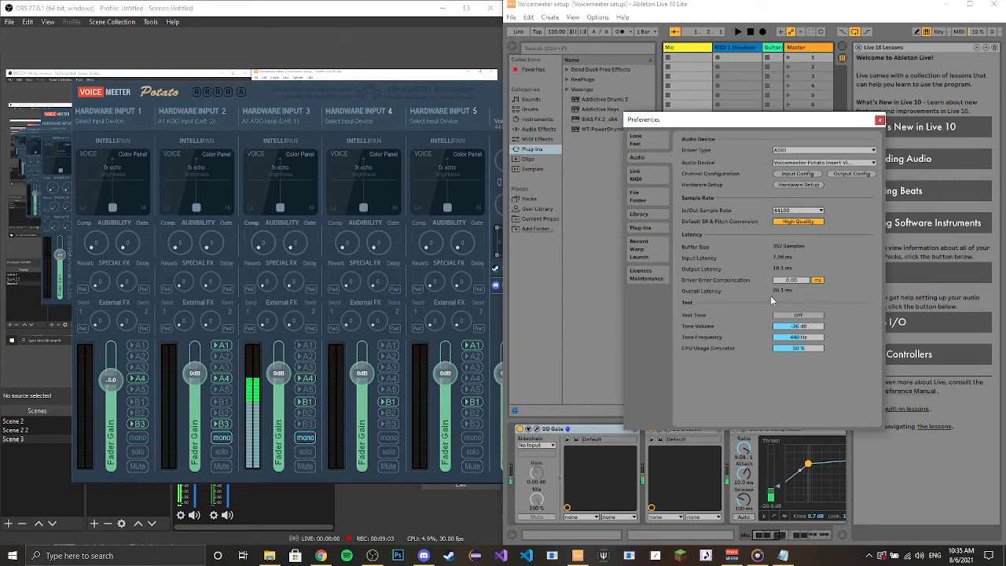
click(878, 122)
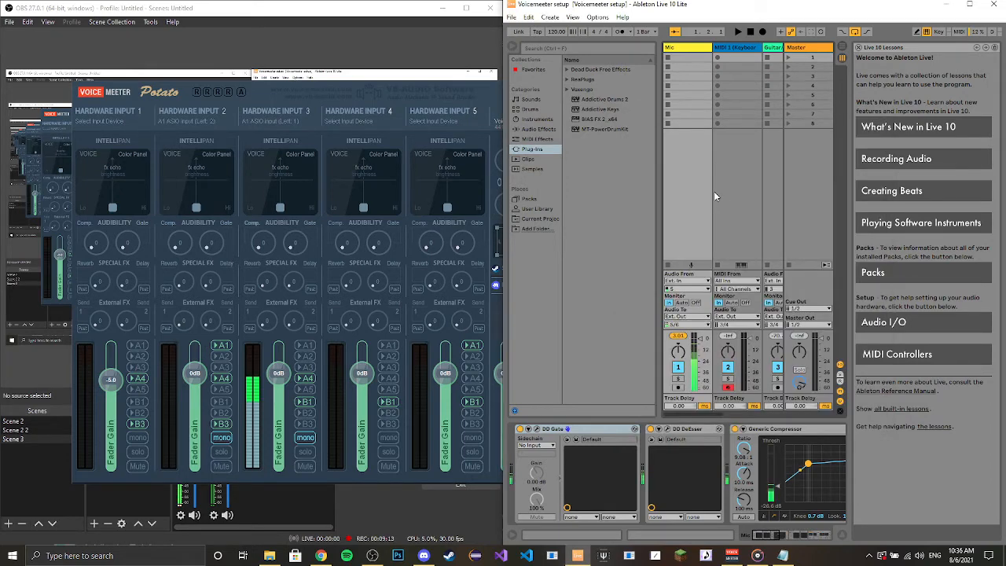
View all tracks and their audio routing in Arrangement View, and return to Session View
drag(709, 412, 650, 392)
key(Tab)
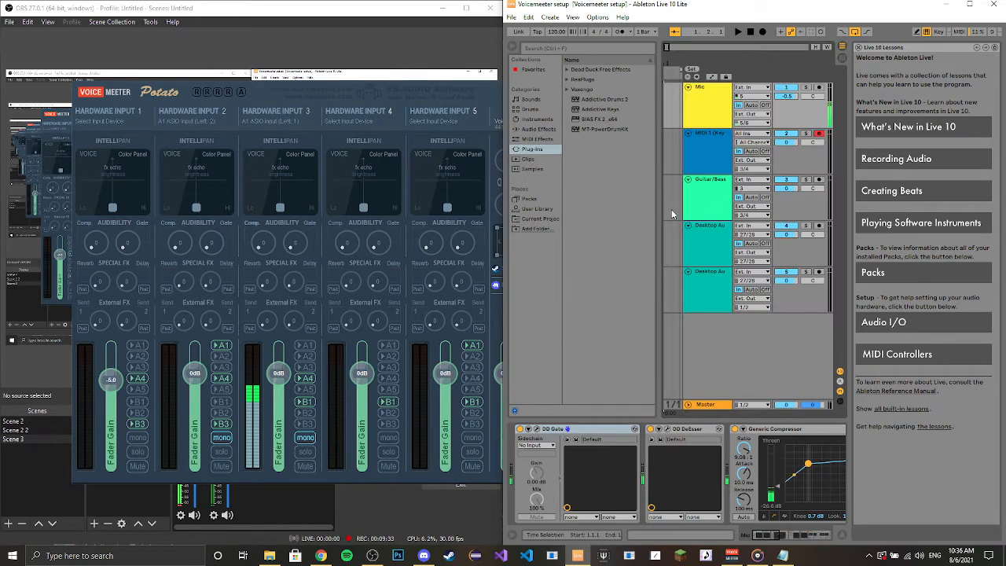
key(Tab)
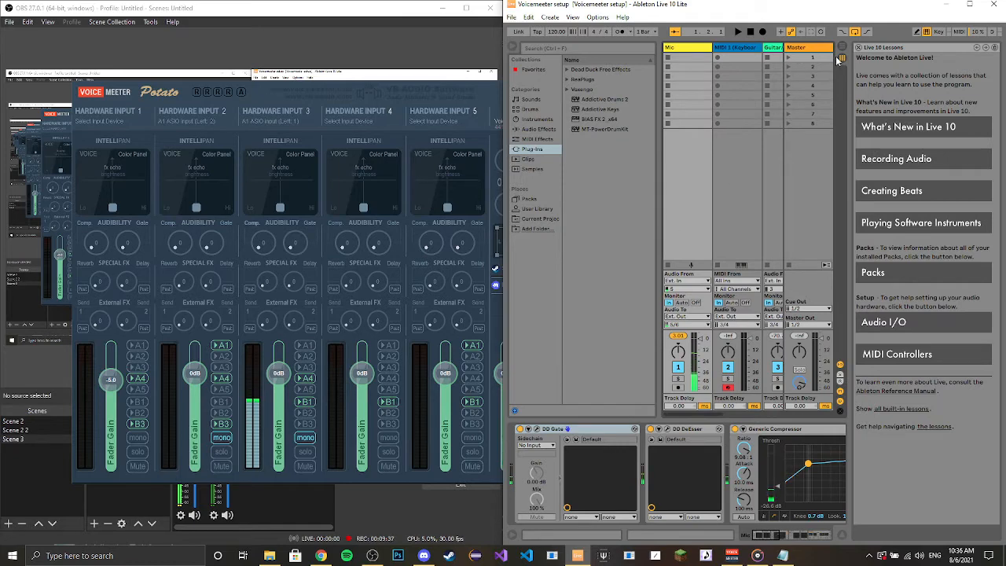
Set the Mic track's input to Ext. In and its output channels to 5/6, and look at its effects chain
click(694, 281)
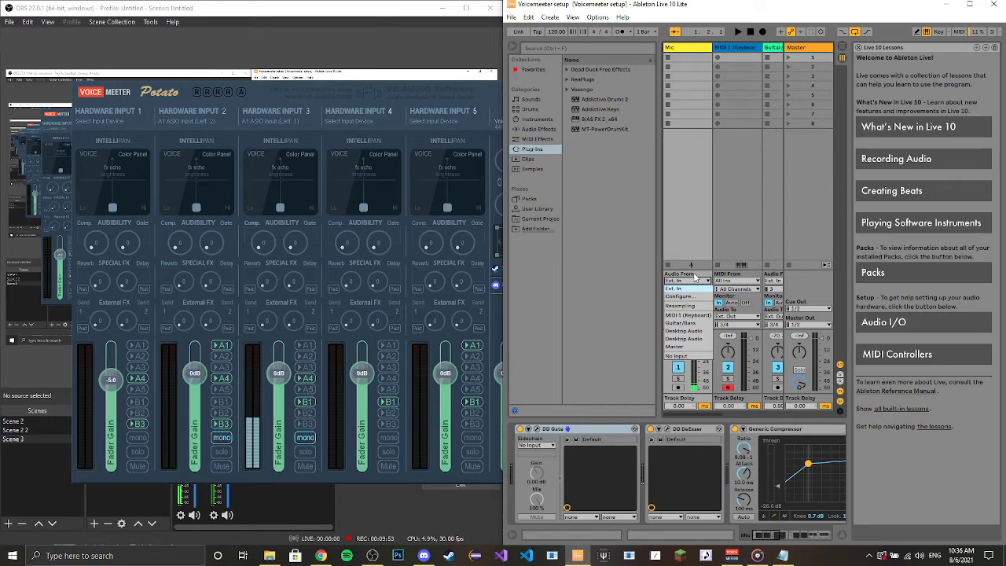
click(692, 286)
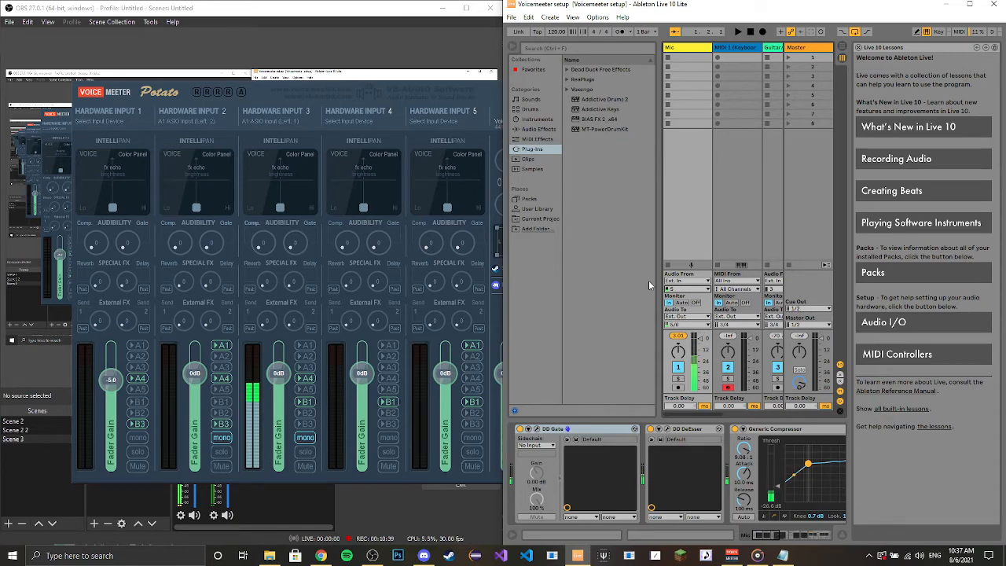
click(681, 325)
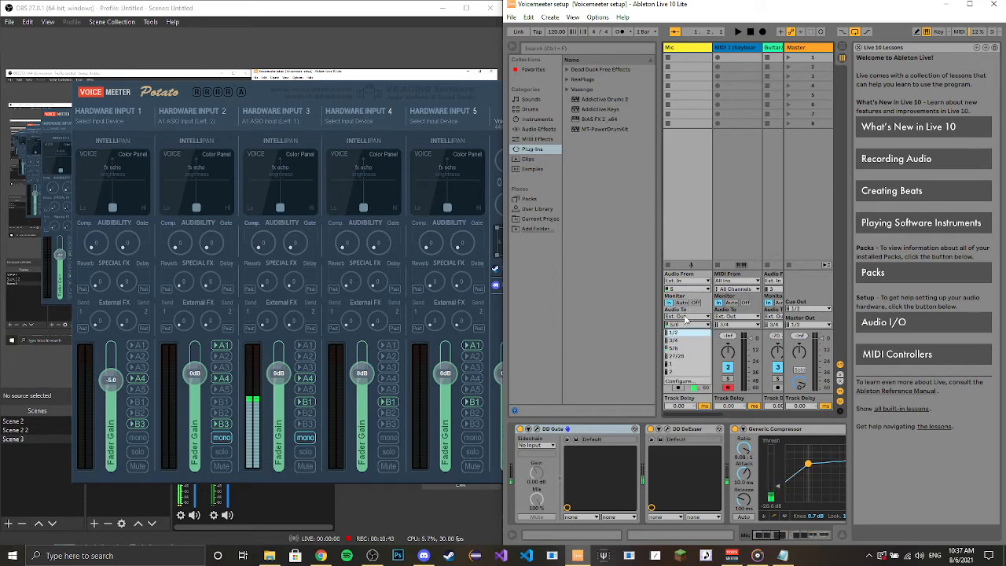
click(674, 347)
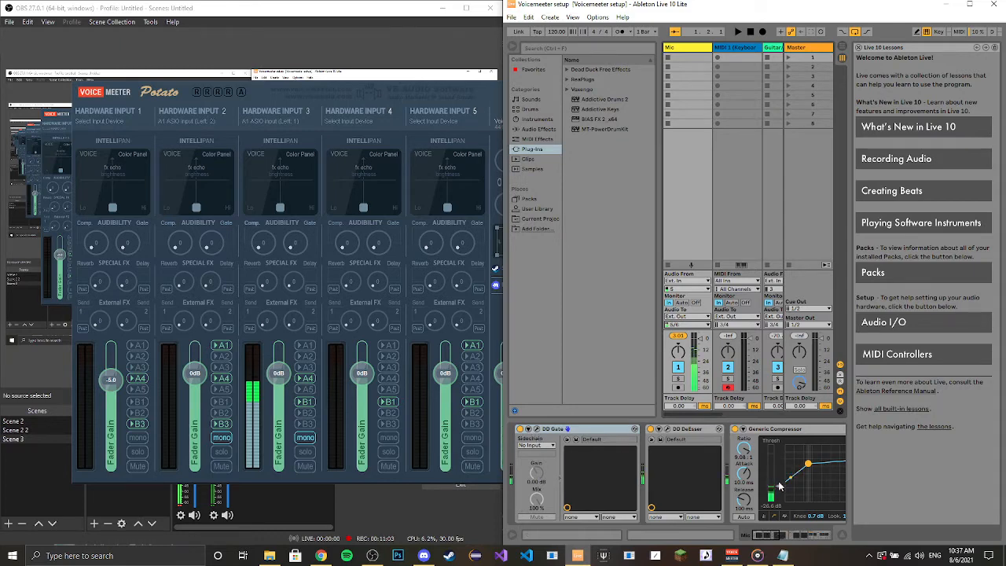
mouse_move(764, 535)
mouse_down()
mouse_move(812, 537)
mouse_move(764, 536)
mouse_up()
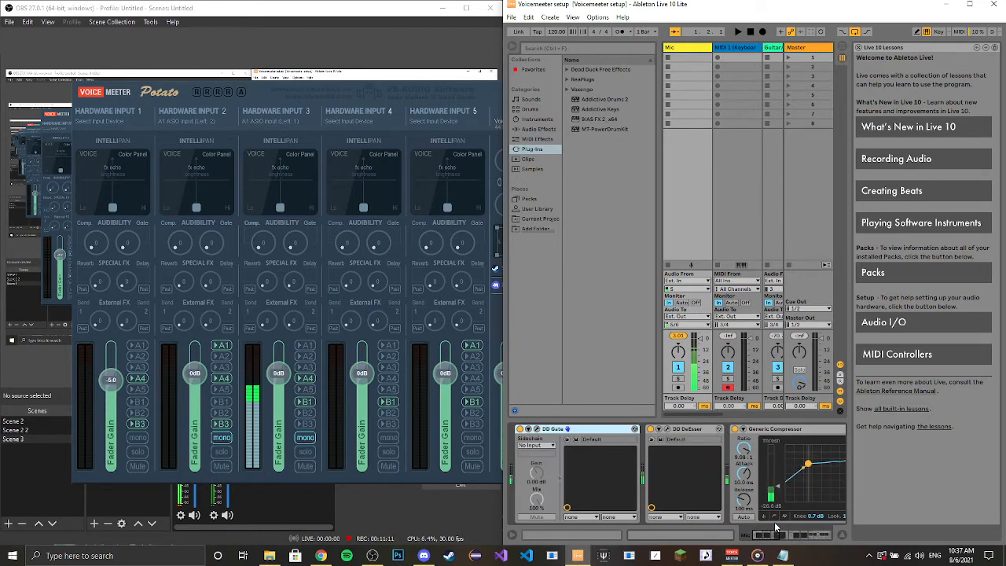
mouse_move(772, 538)
mouse_down()
mouse_move(841, 542)
mouse_move(755, 539)
mouse_up()
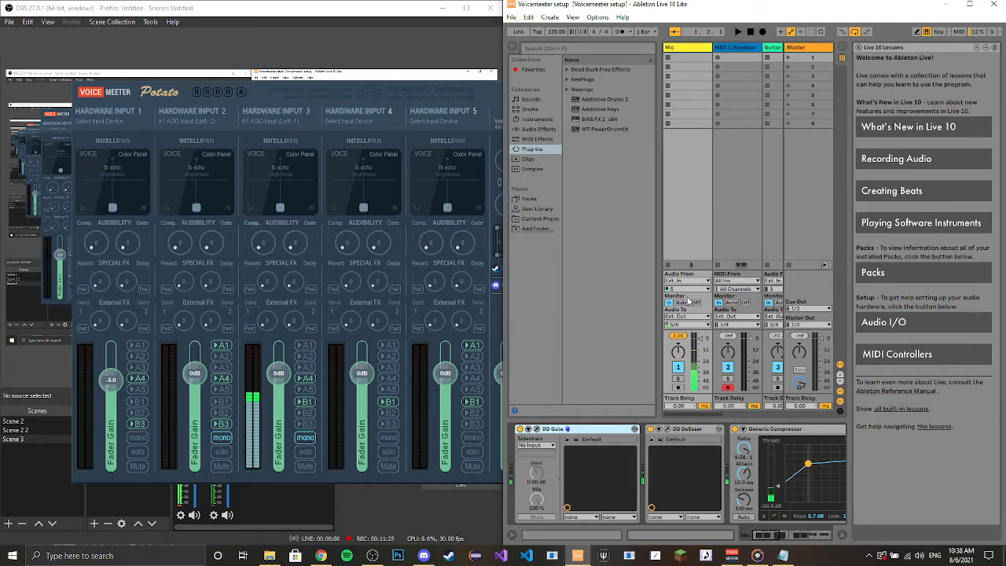
Select the first Desktop Audio track, try the B1 routing of the VAIO 3 input in Voicemeeter, and return to Ableton Live
drag(697, 412, 761, 401)
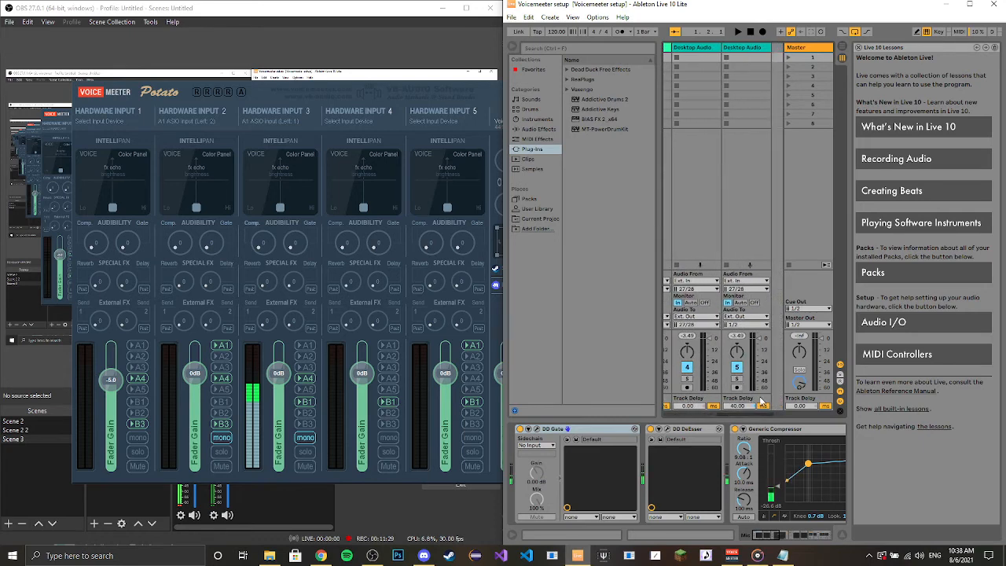
click(704, 210)
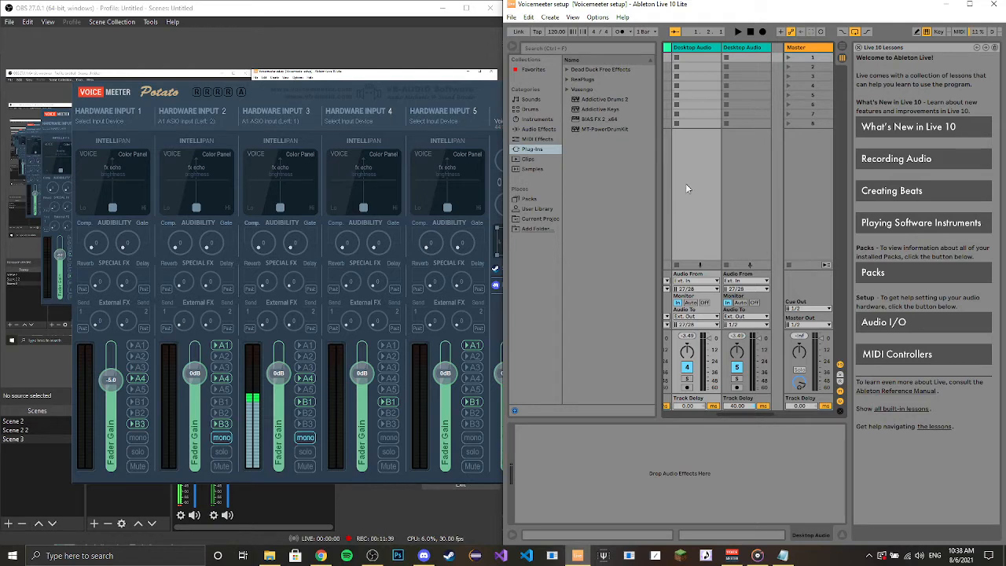
click(485, 95)
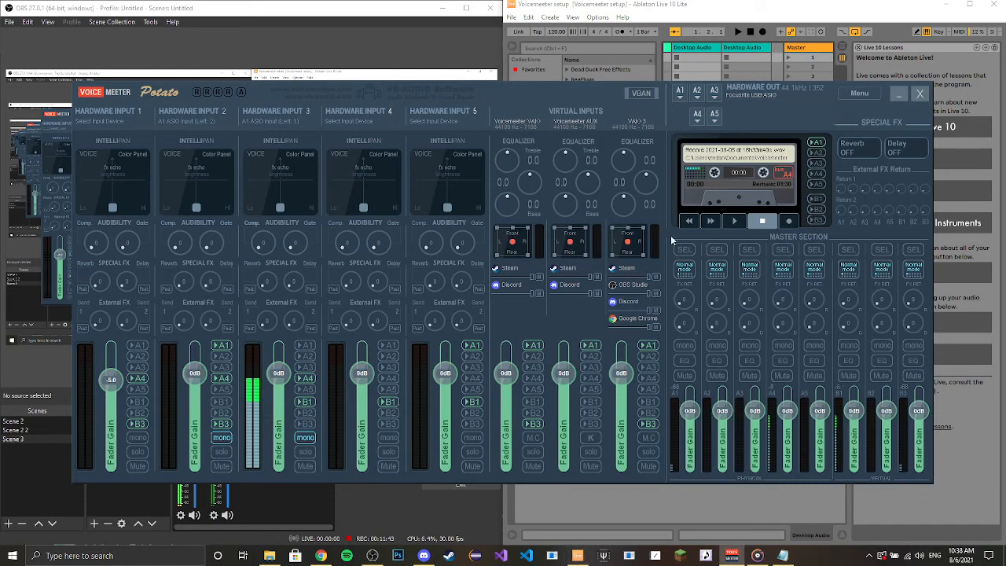
click(653, 402)
click(645, 405)
click(890, 512)
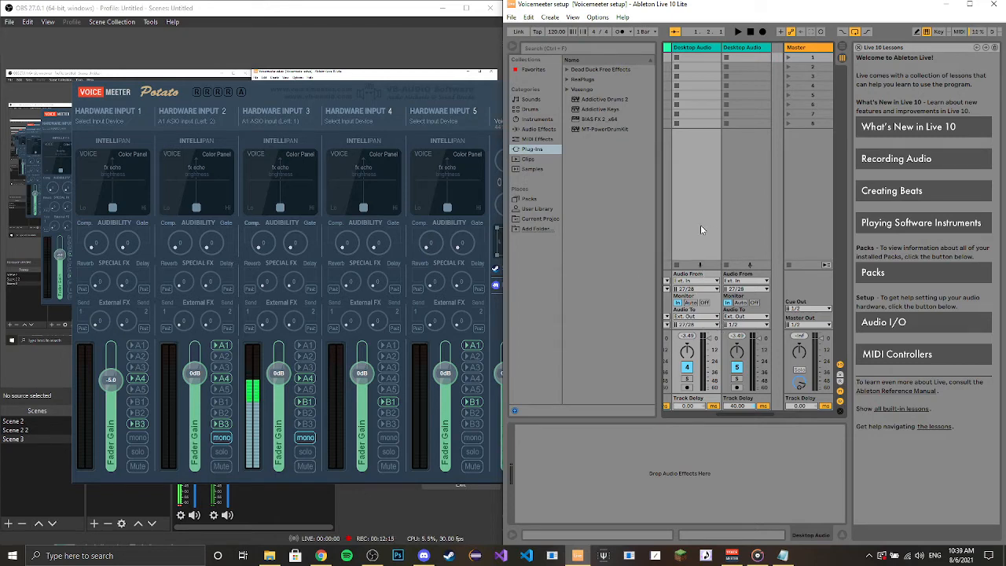
Select the second Desktop Audio track, and try routing Hardware Input 1 to B1 in Voicemeeter before returning to Ableton Live
click(749, 210)
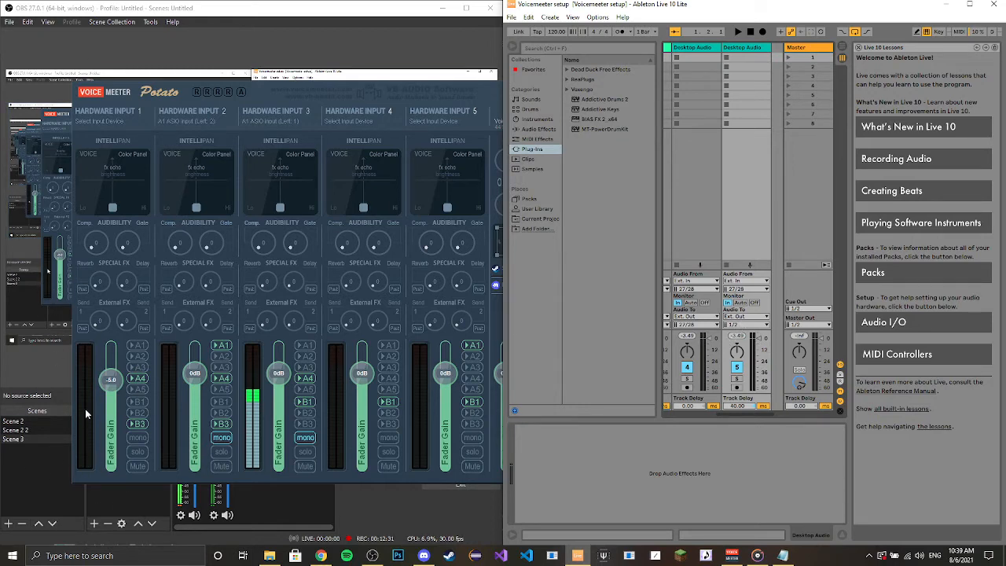
click(144, 409)
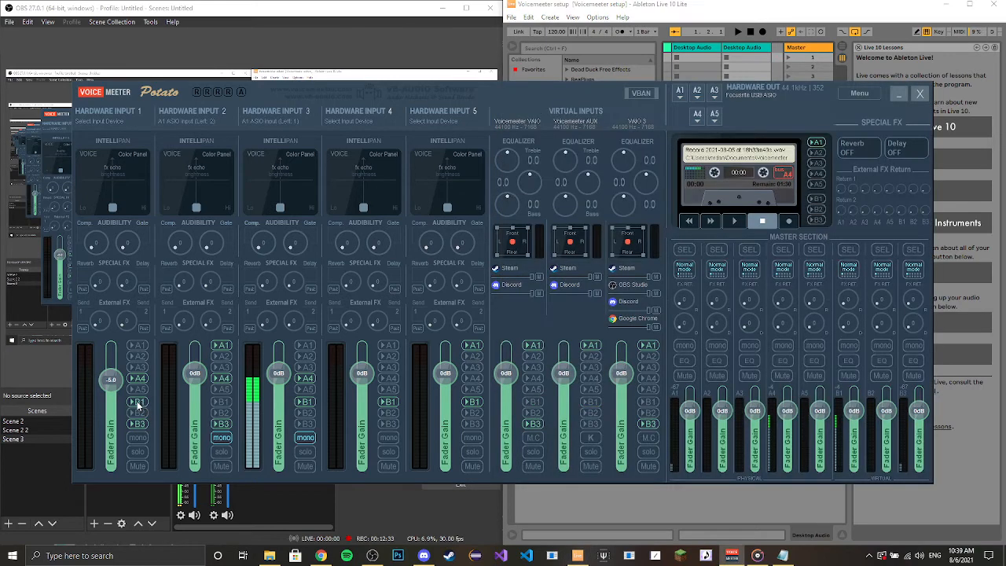
click(140, 403)
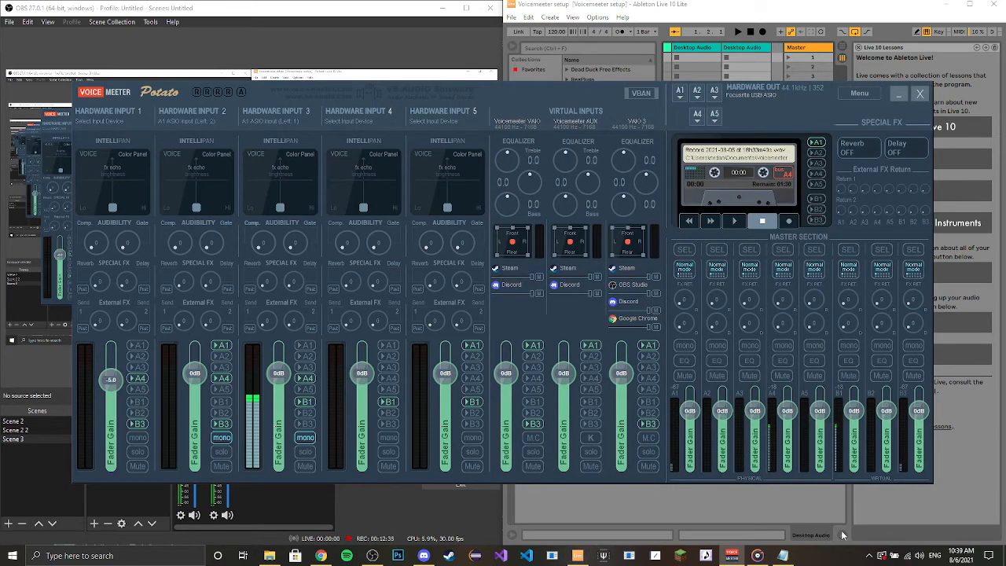
click(882, 515)
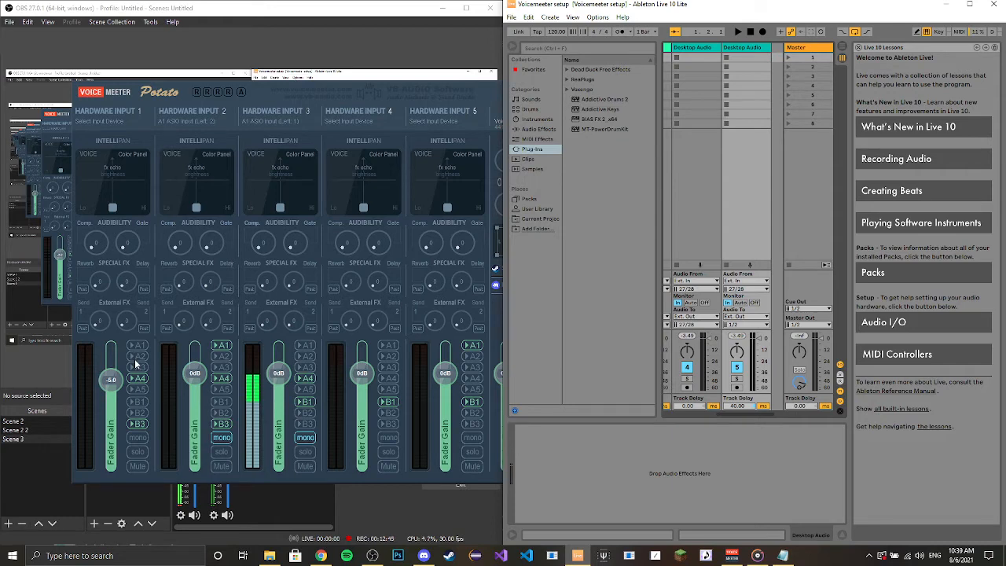
Compare the two Desktop Audio tracks and check that the Track Delay display option is enabled
click(683, 48)
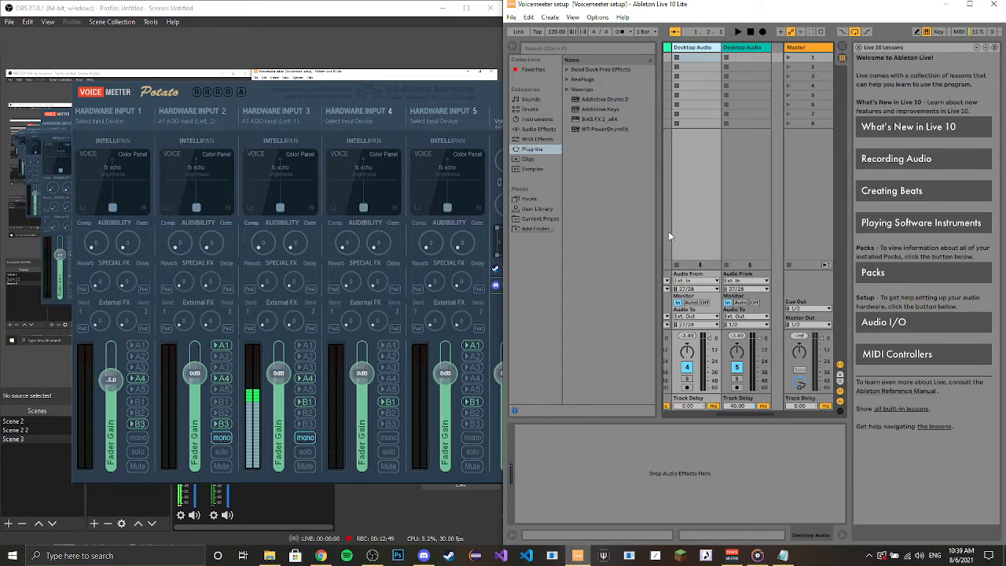
click(737, 205)
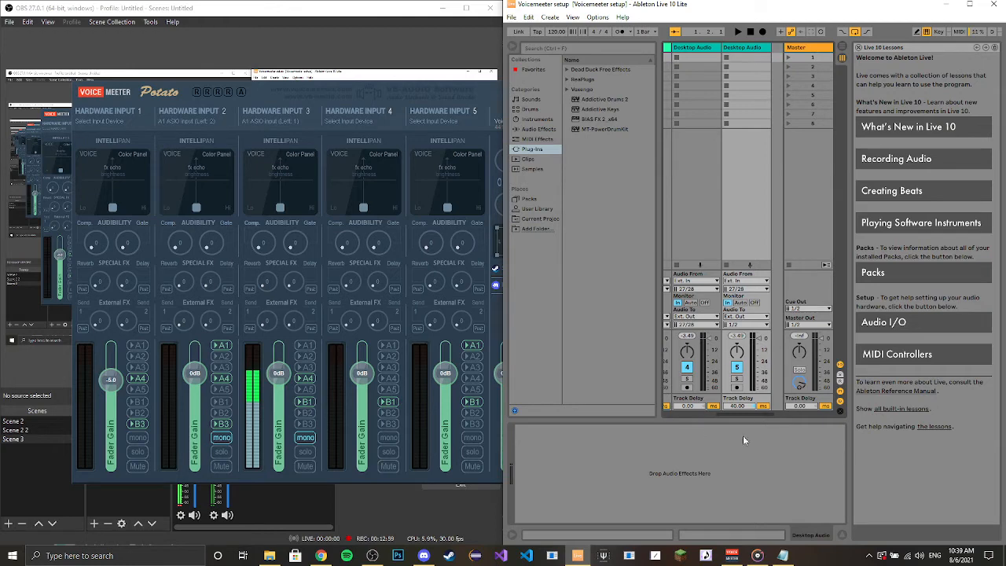
click(575, 18)
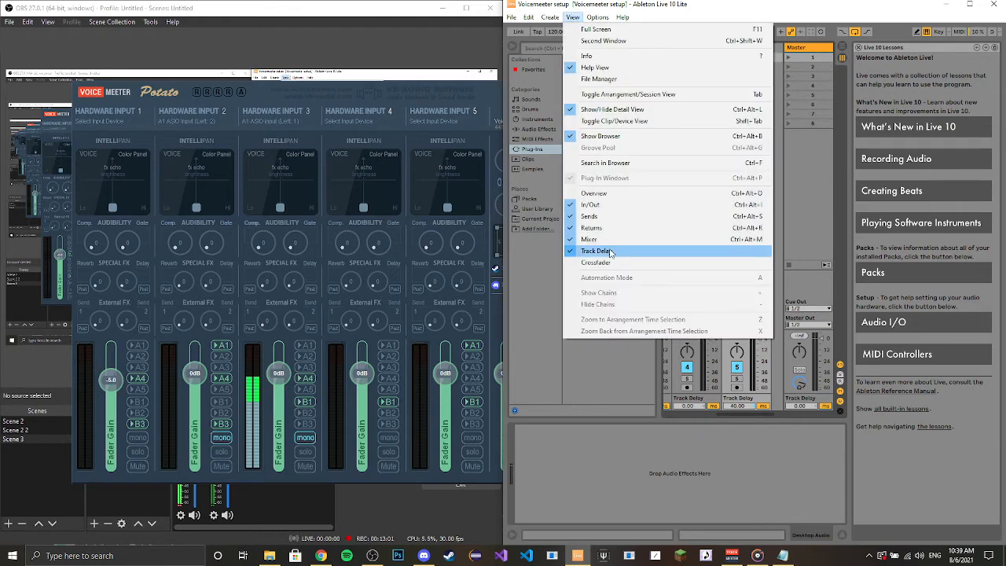
click(731, 474)
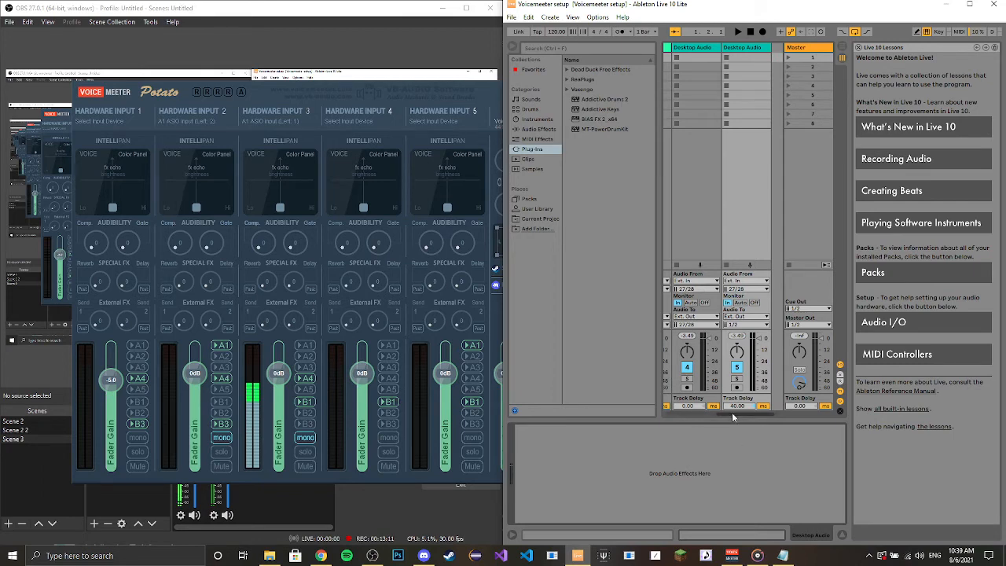
Examine the Mic, keyboard, Guitar/Bass and both Desktop Audio tracks, comparing their input, output and track delay settings
drag(733, 413, 673, 422)
click(706, 246)
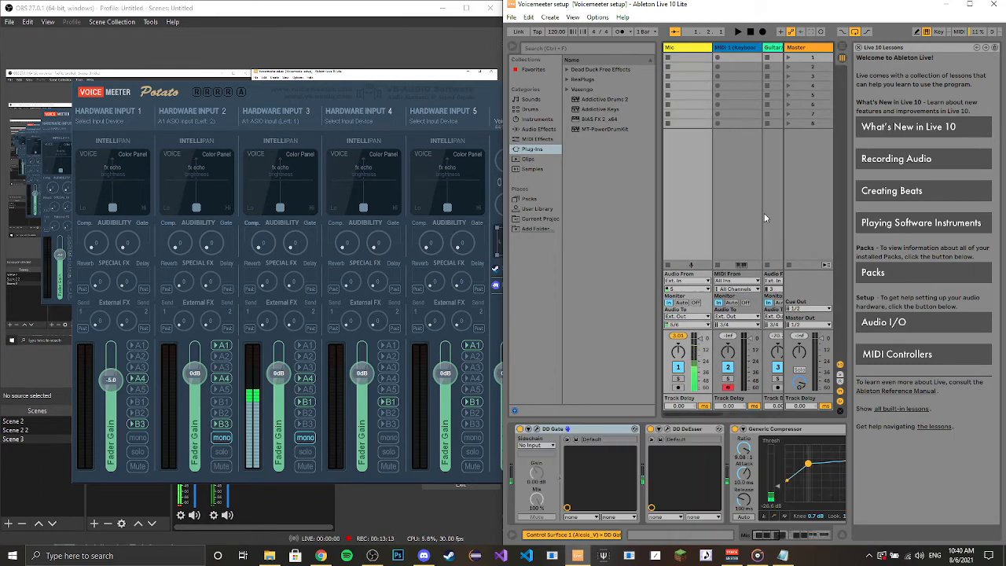
click(764, 213)
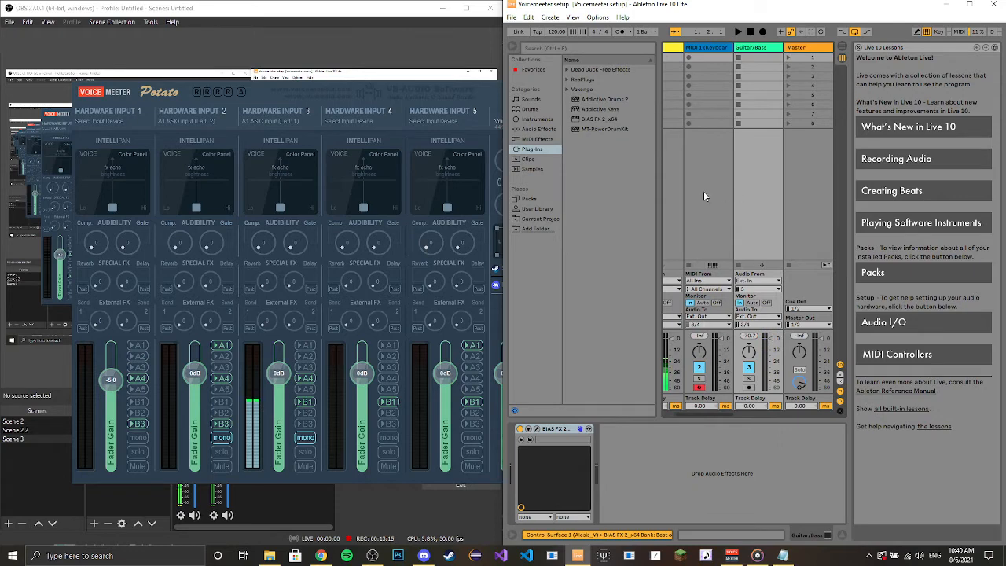
scroll(703, 191, left, 2)
click(669, 206)
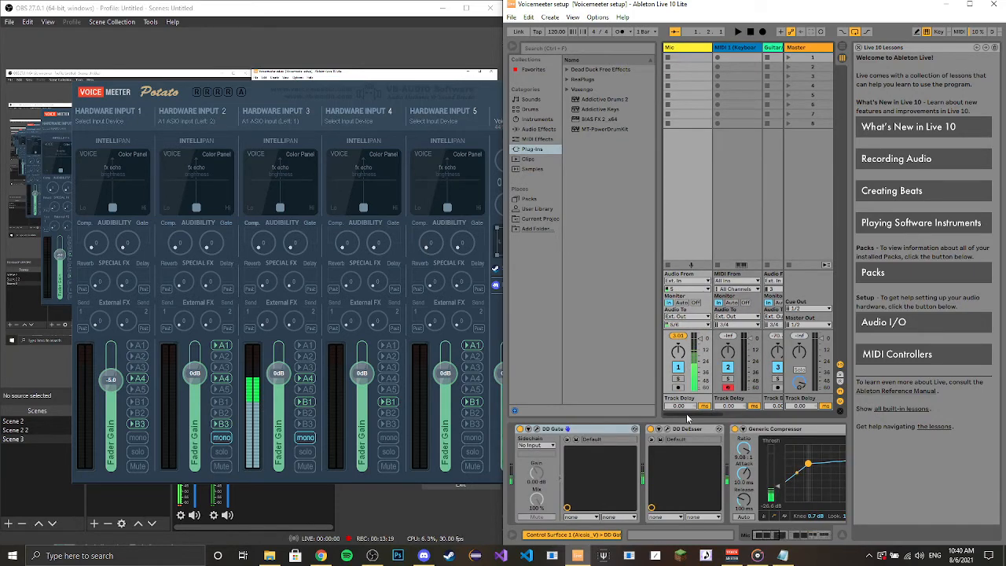
drag(686, 413, 736, 419)
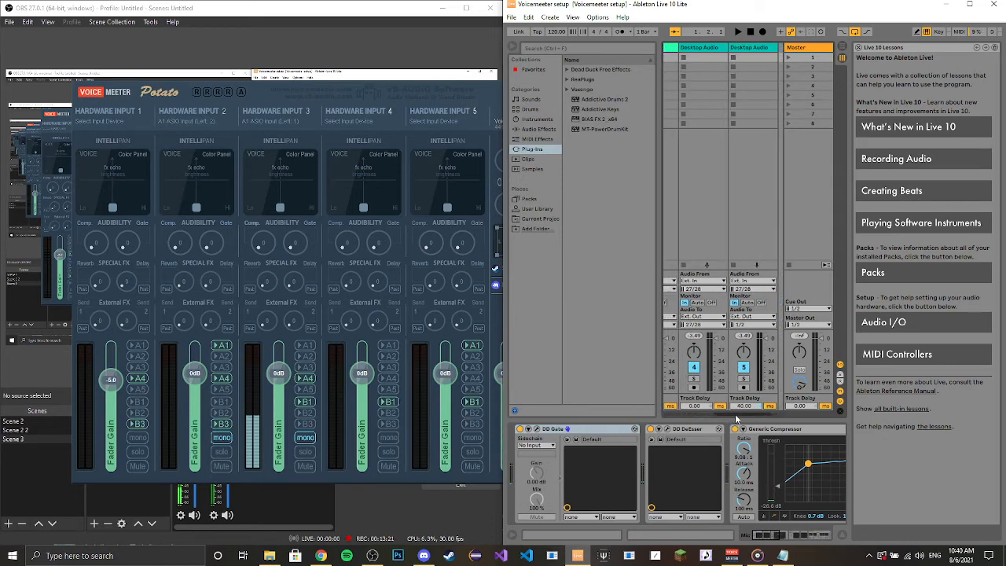
click(693, 208)
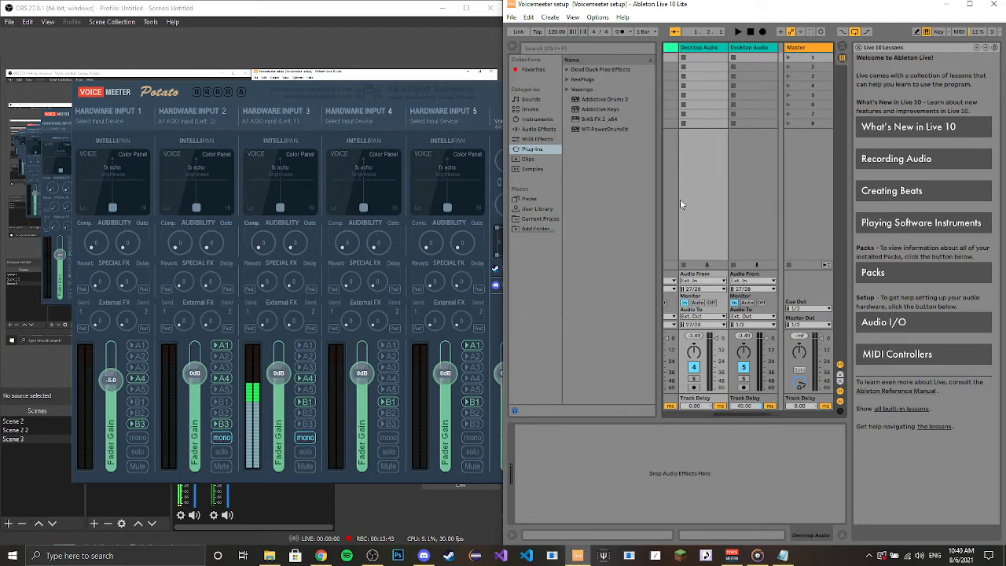
click(749, 227)
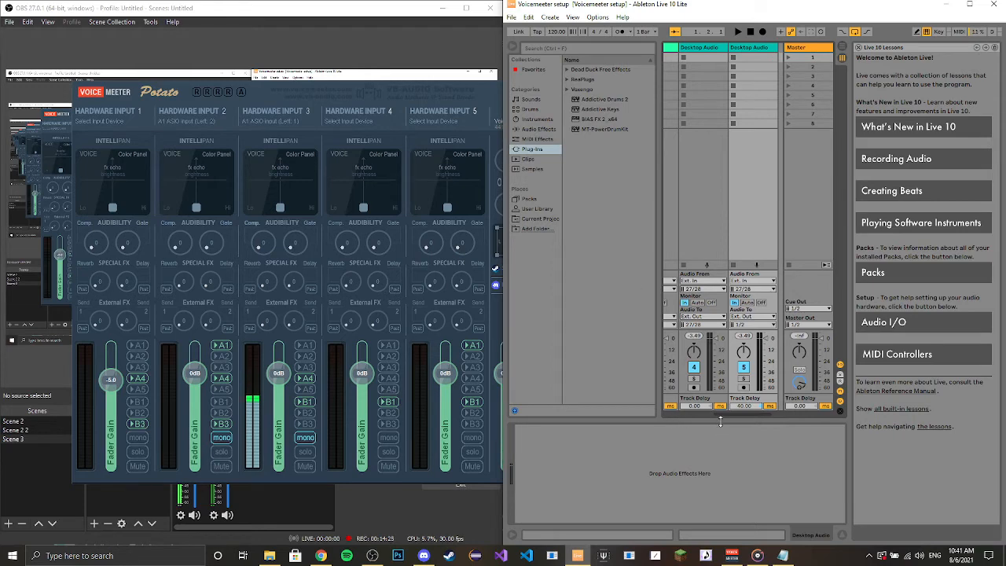
drag(739, 412, 686, 423)
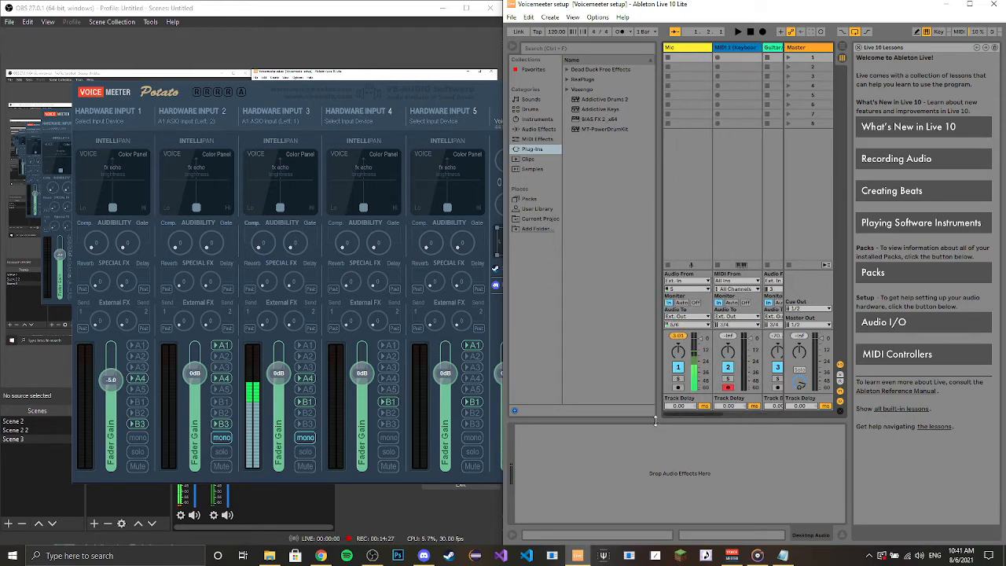
Switch to Voicemeeter, review the ASIO patch inserts and monitoring delays in its system settings, and close them
click(266, 95)
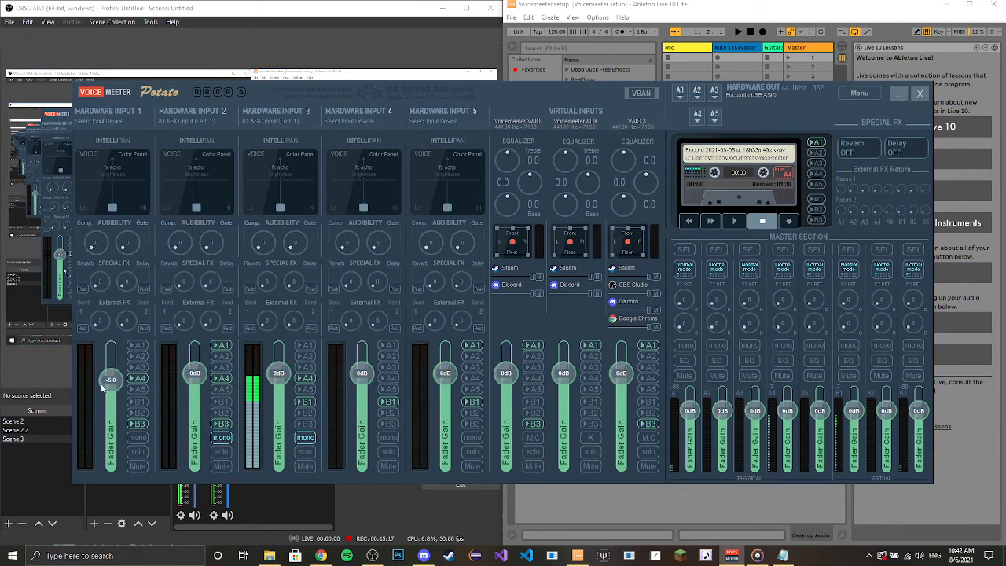
click(858, 94)
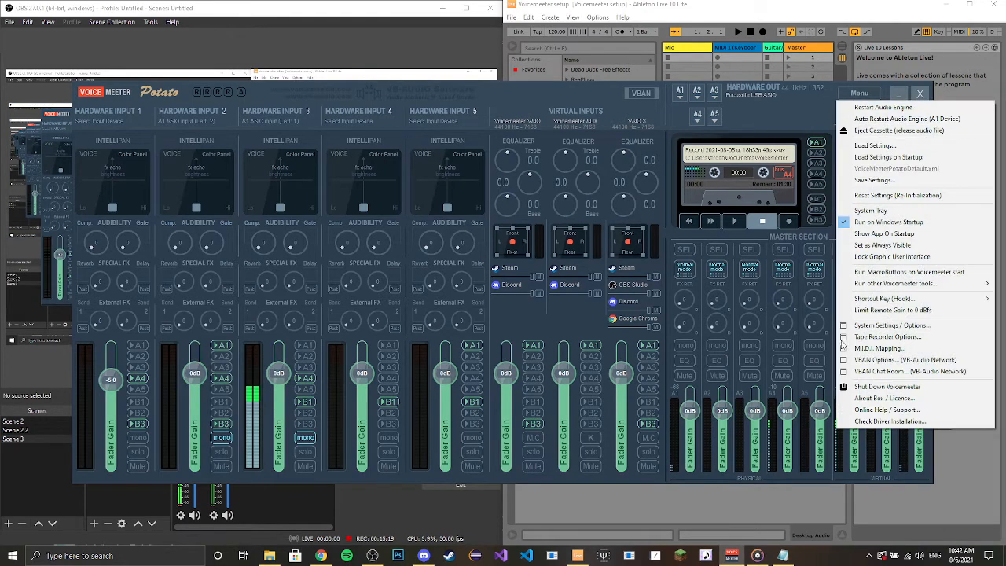
click(888, 327)
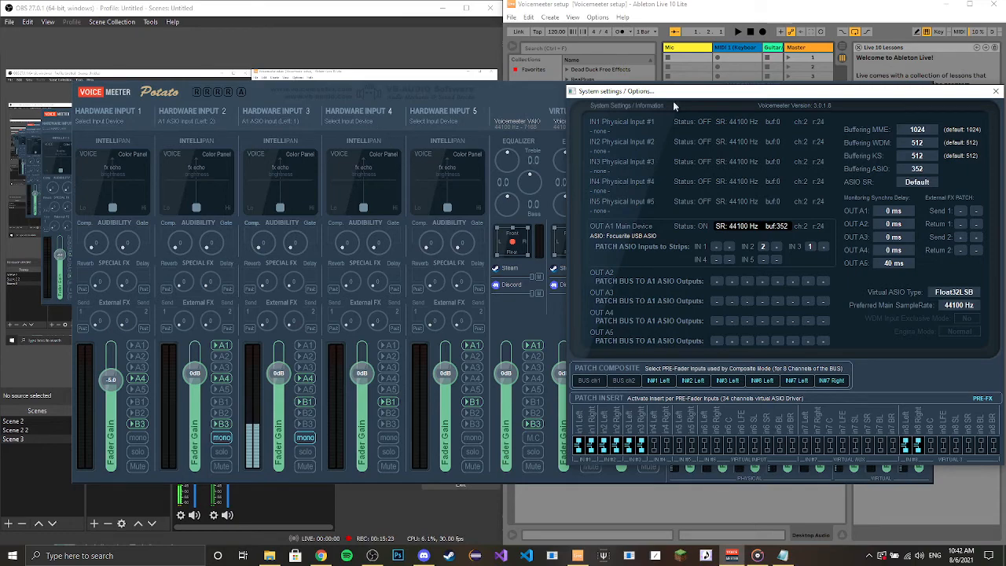
click(995, 92)
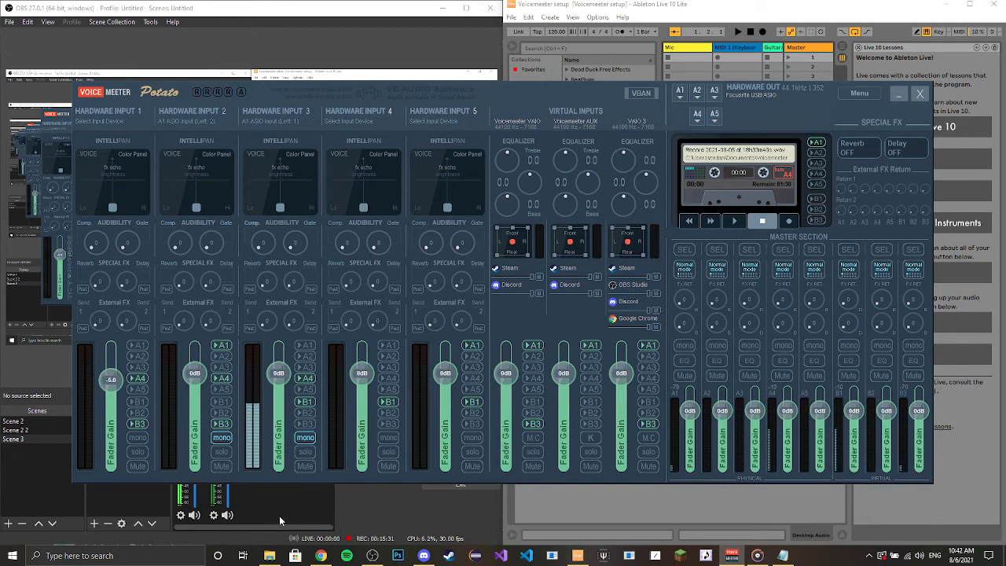
Switch to OBS, mute the Mic/Aux 2 source in the audio mixer, and return to Voicemeeter
click(222, 516)
click(224, 515)
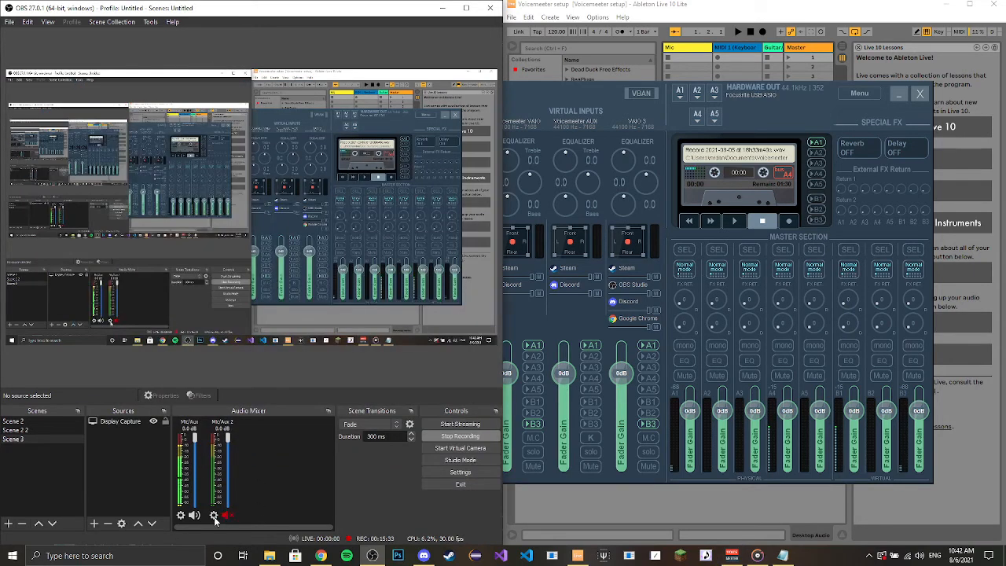
click(899, 480)
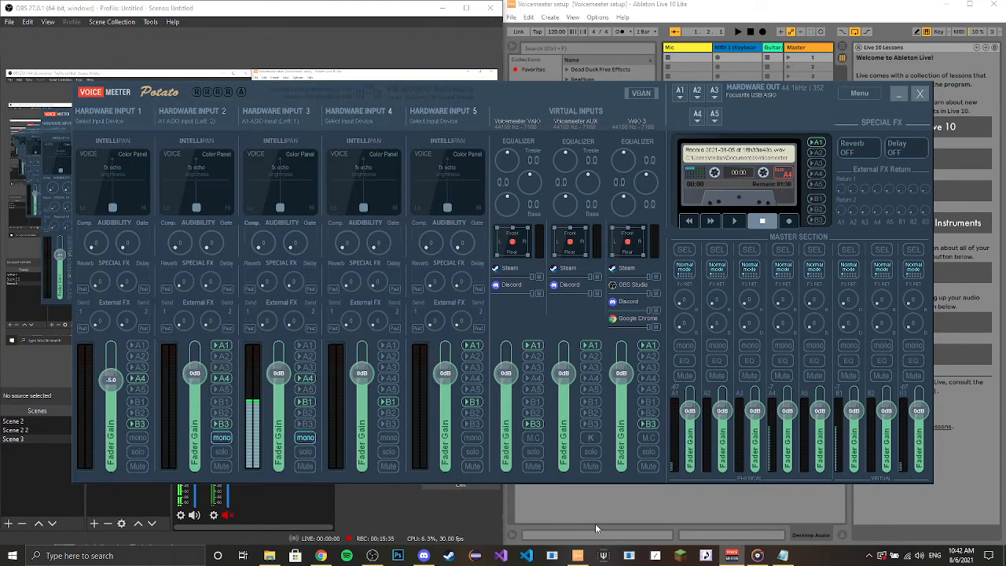
Play the recording in Groove Music, watch its signal levels in Voicemeeter, and pause the playback
click(757, 556)
click(356, 517)
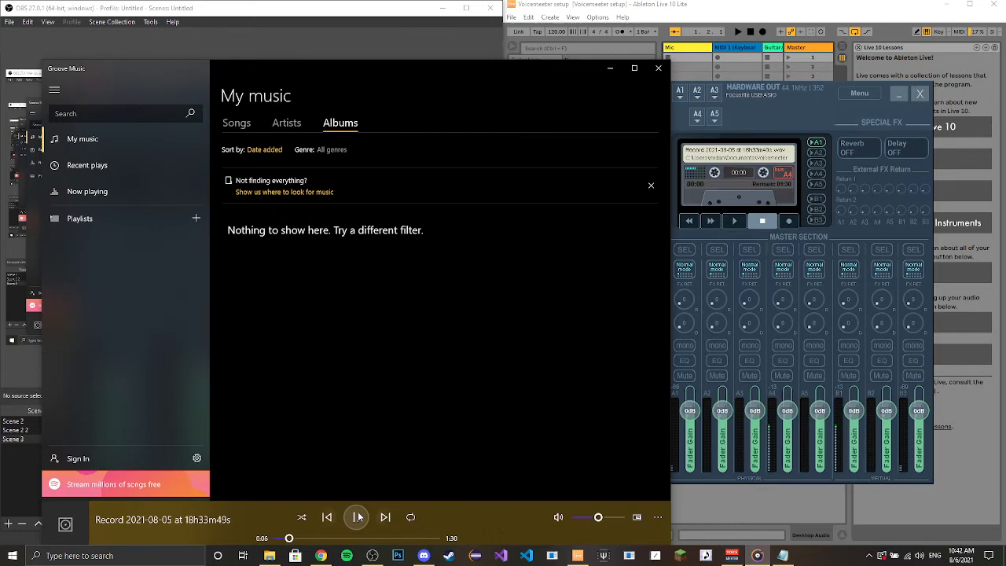
click(758, 469)
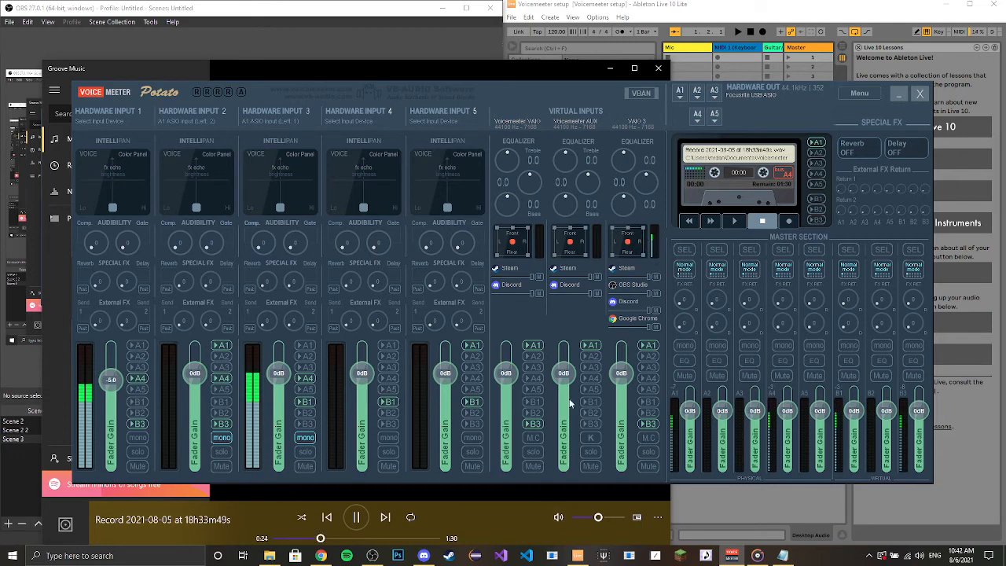
click(356, 517)
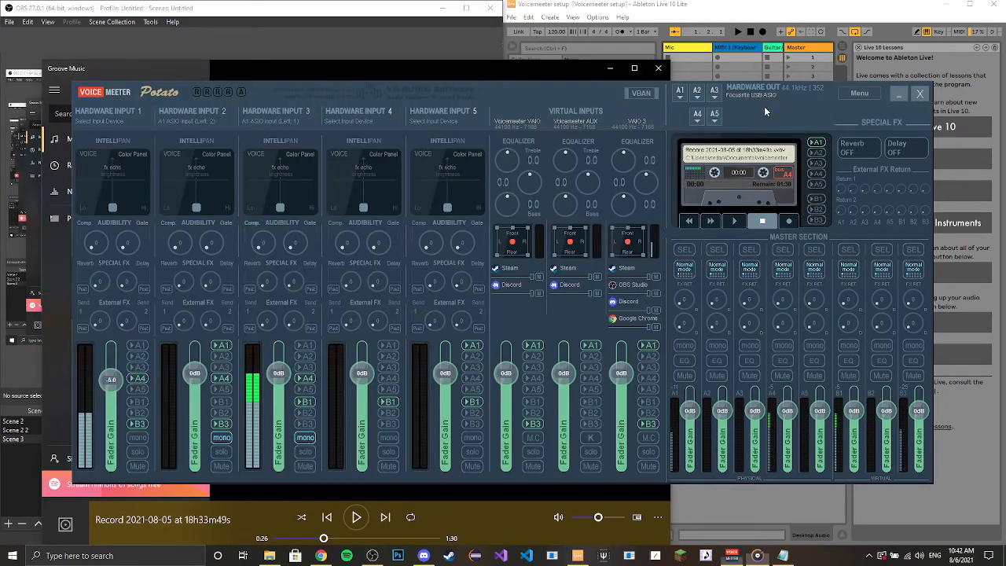
click(764, 106)
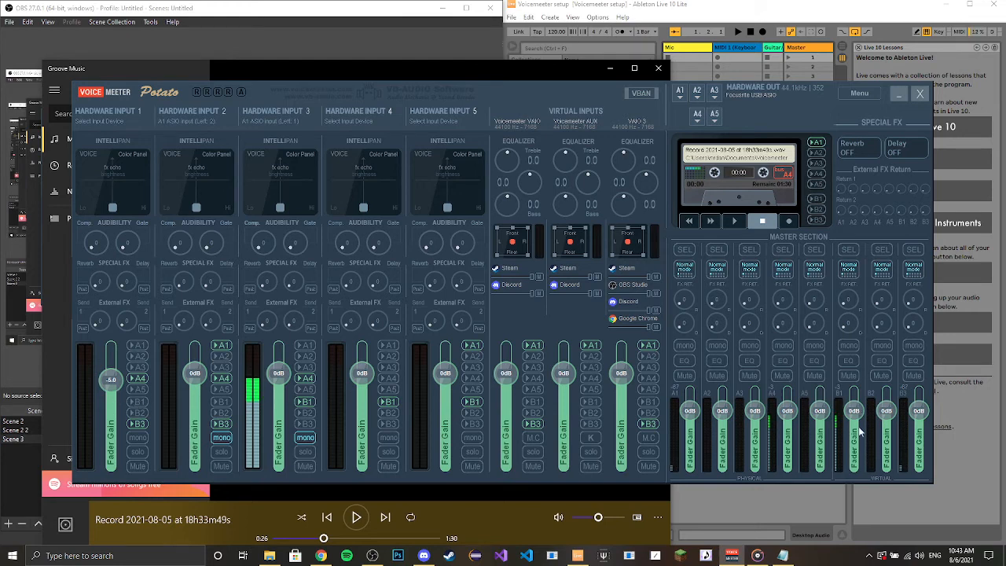
Try switching B1 routing on and off for Hardware Input 1 in Voicemeeter, and close Groove Music
click(132, 403)
click(132, 403)
click(659, 68)
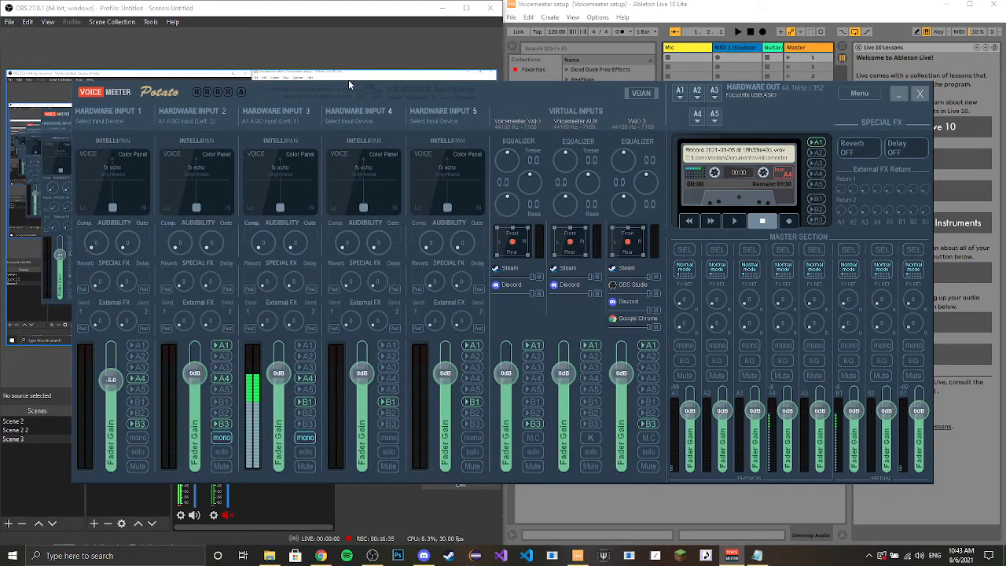